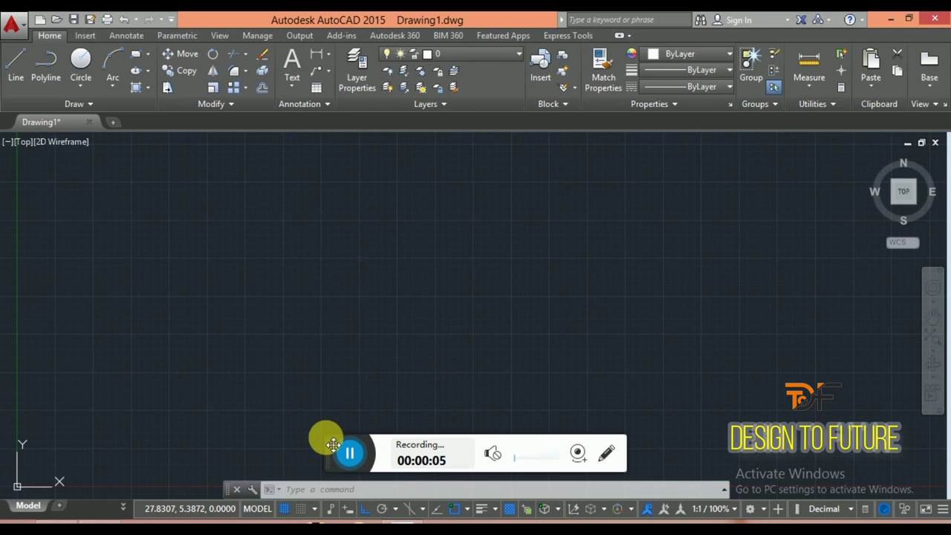
# - Try selecting objects in the empty drawing area
pyautogui.moveTo(332, 444); pyautogui.dragTo(342, 509)
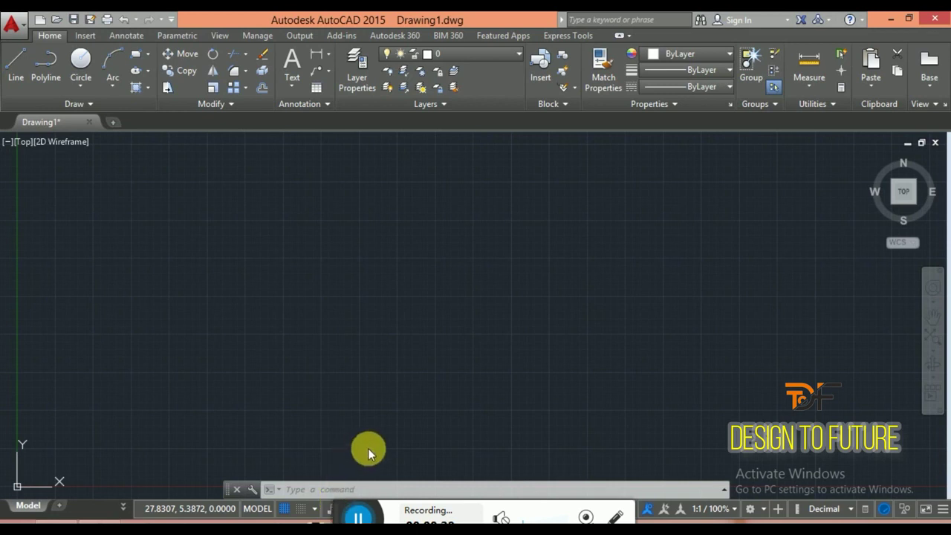
pyautogui.click(399, 388)
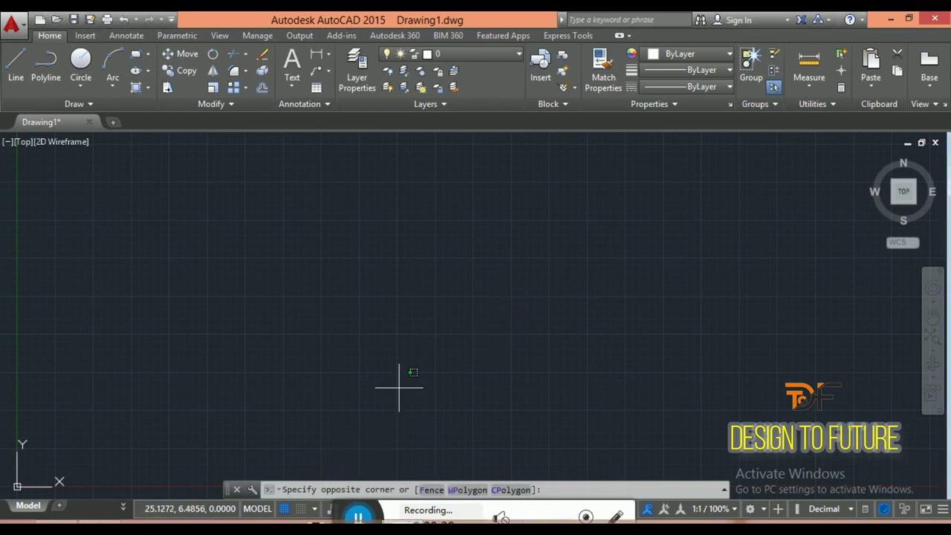
pyautogui.click(349, 274)
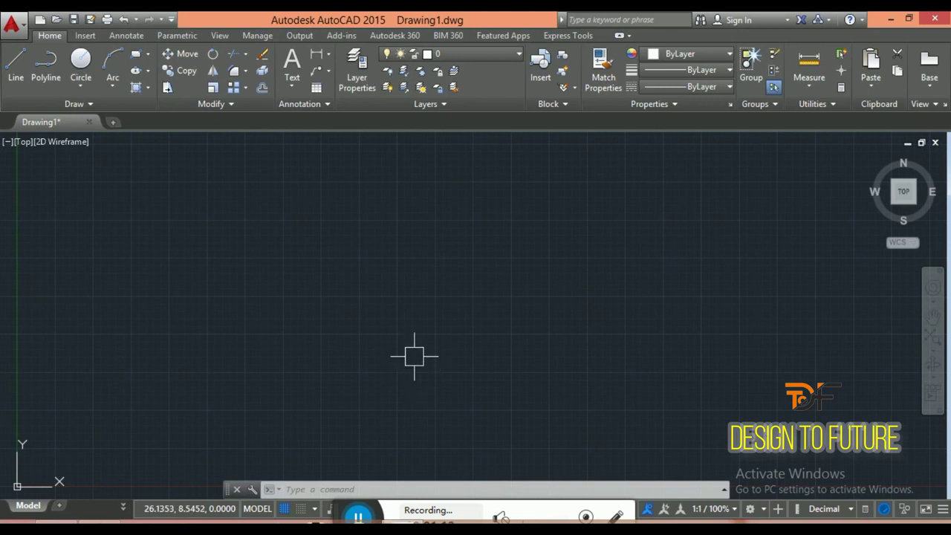
# - Start ELLIPSE with EL, cancel it, then restart it for an axis endpoint
pyautogui.write('E')
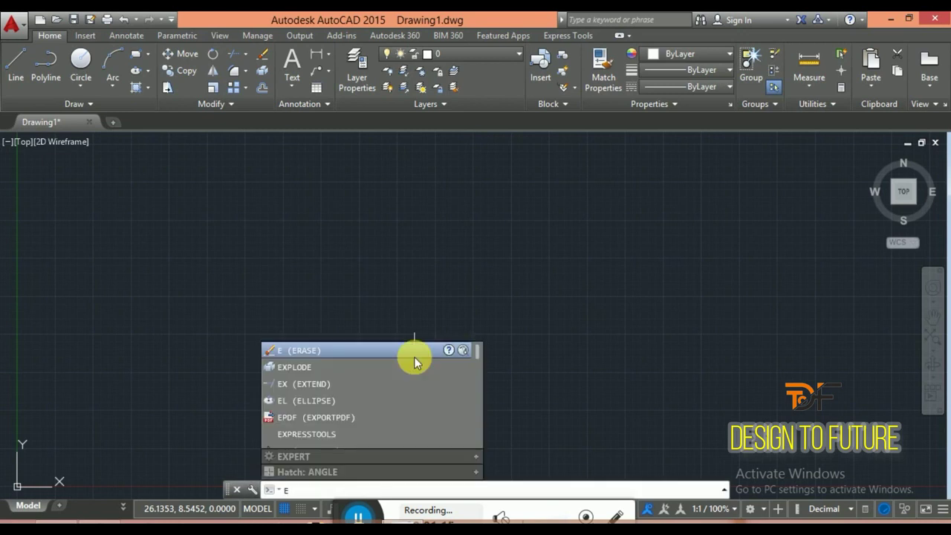
pyautogui.write('L')
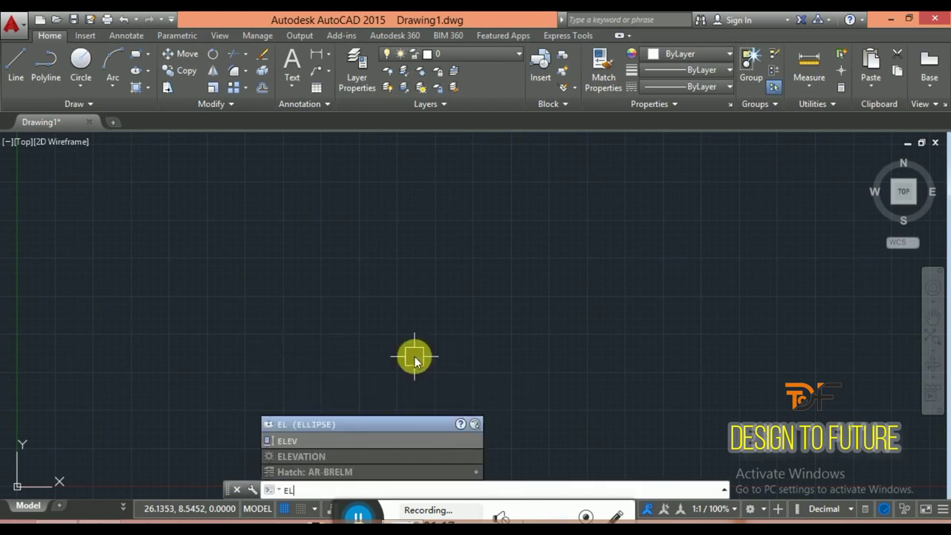
pyautogui.press('Return')
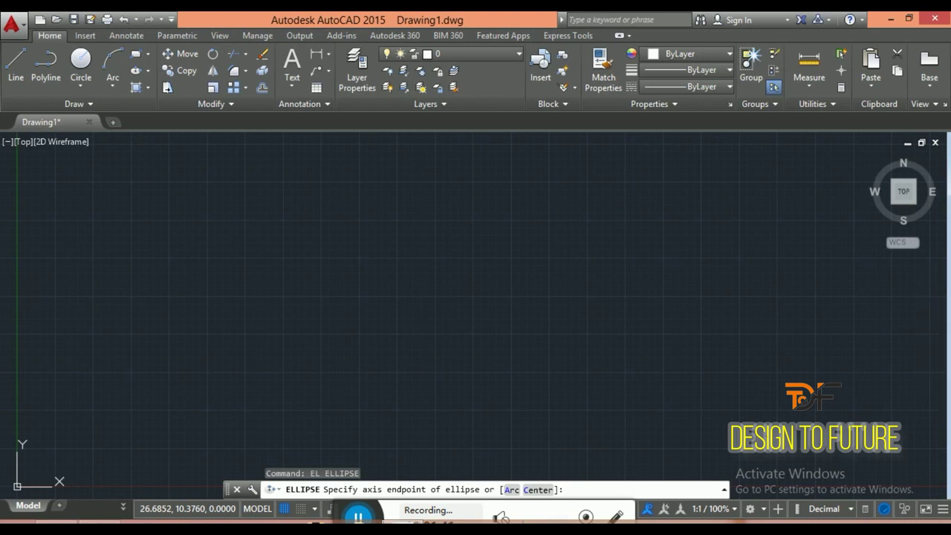
pyautogui.press('Escape')
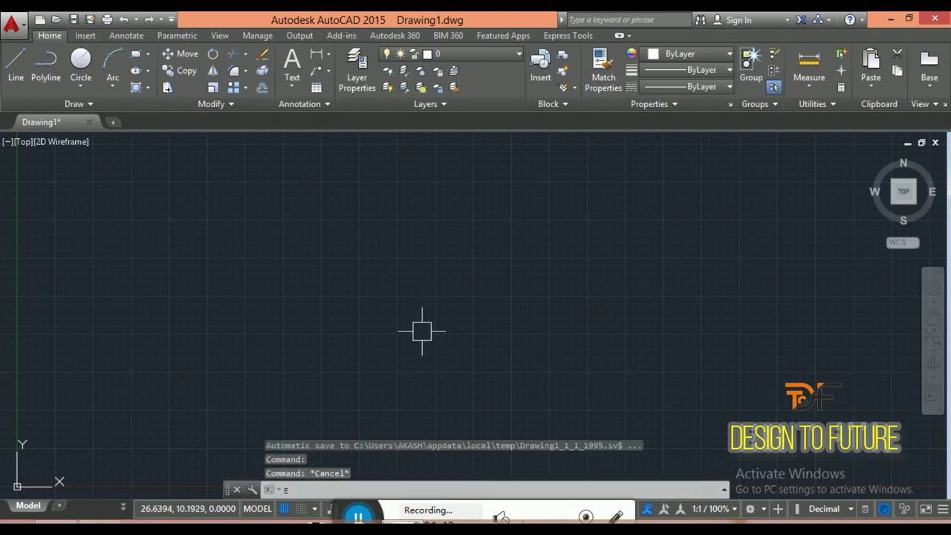
pyautogui.write('EL')
pyautogui.press('Return')
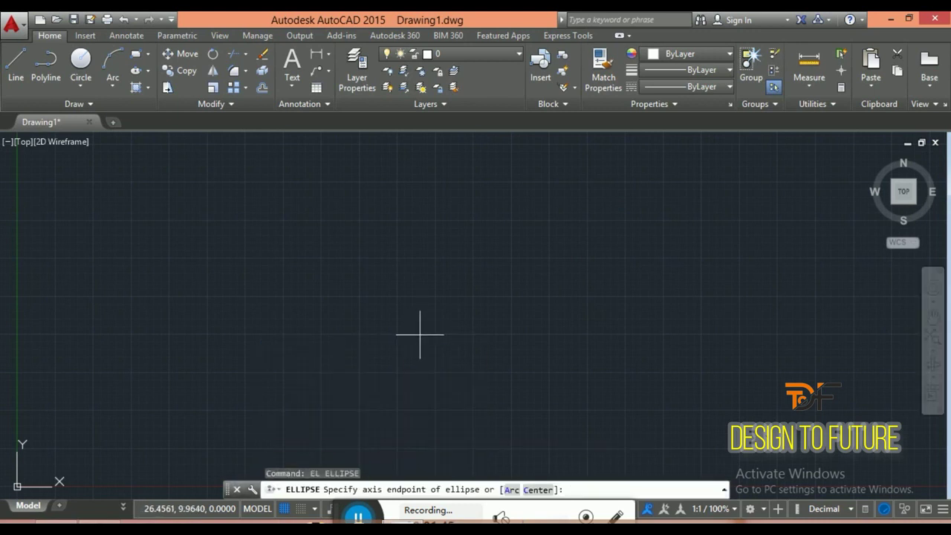
# - Draw a tall ellipse with a 10-unit first axis and 20 to the other axis
pyautogui.click(423, 321)
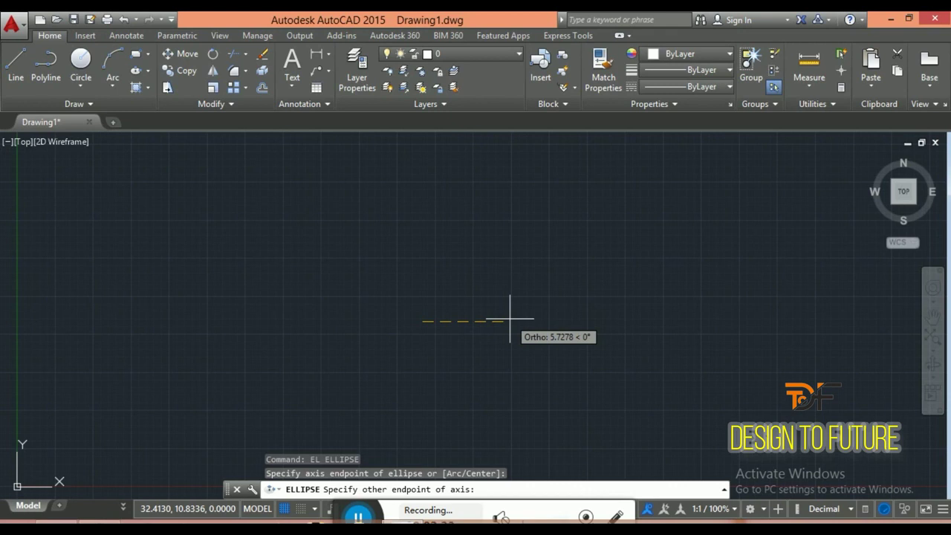
pyautogui.write('10')
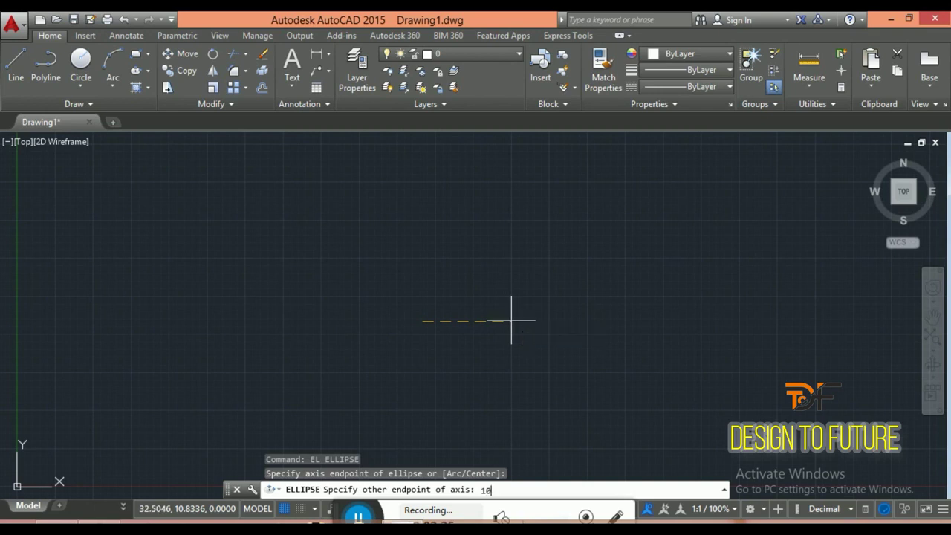
pyautogui.press('Return')
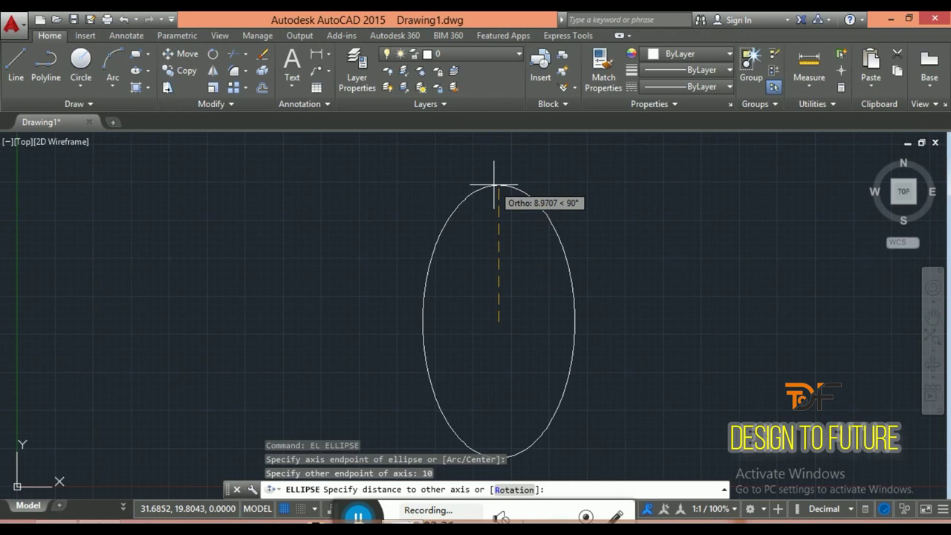
pyautogui.write('20')
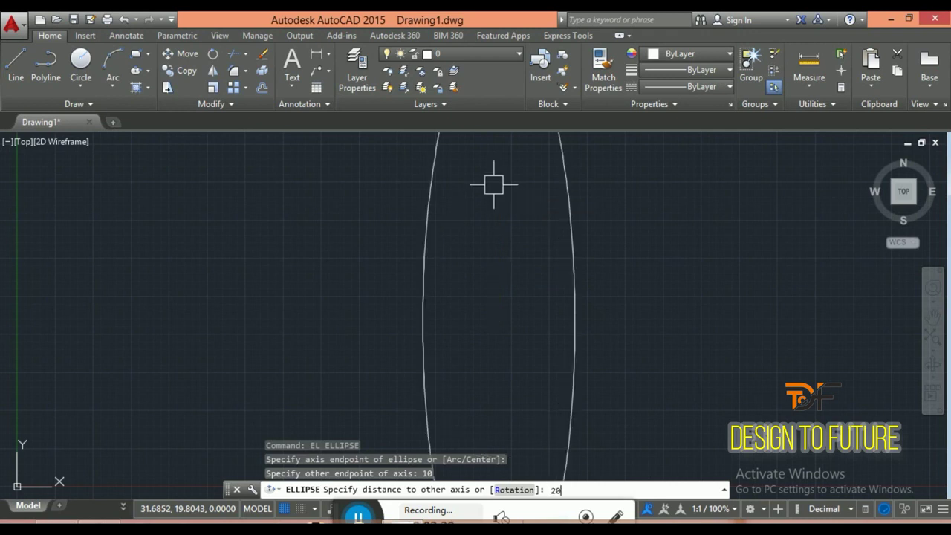
pyautogui.press('Return')
pyautogui.scroll(-6, 502, 258)
pyautogui.scroll(2, 513, 263)
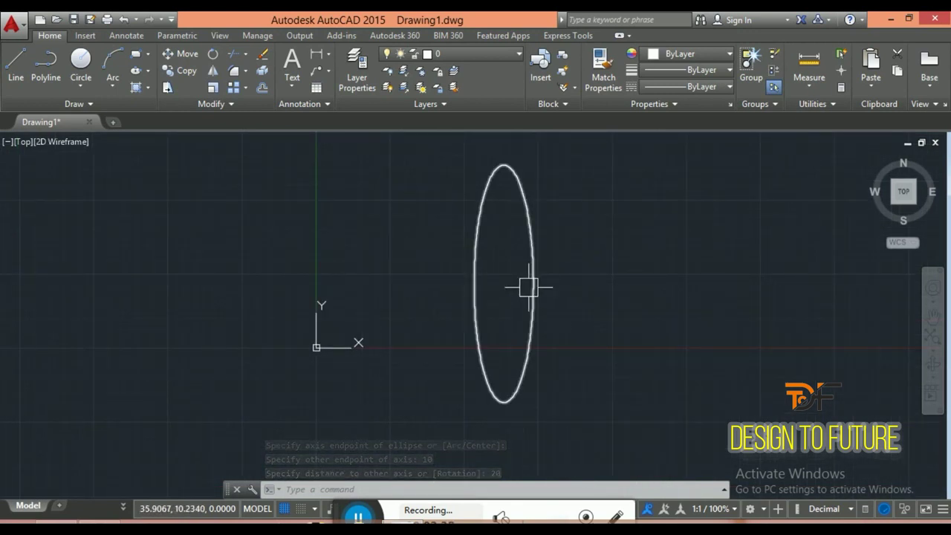
# - Select the tall ellipse, zoom to extents, reselect it and erase it
pyautogui.click(445, 304)
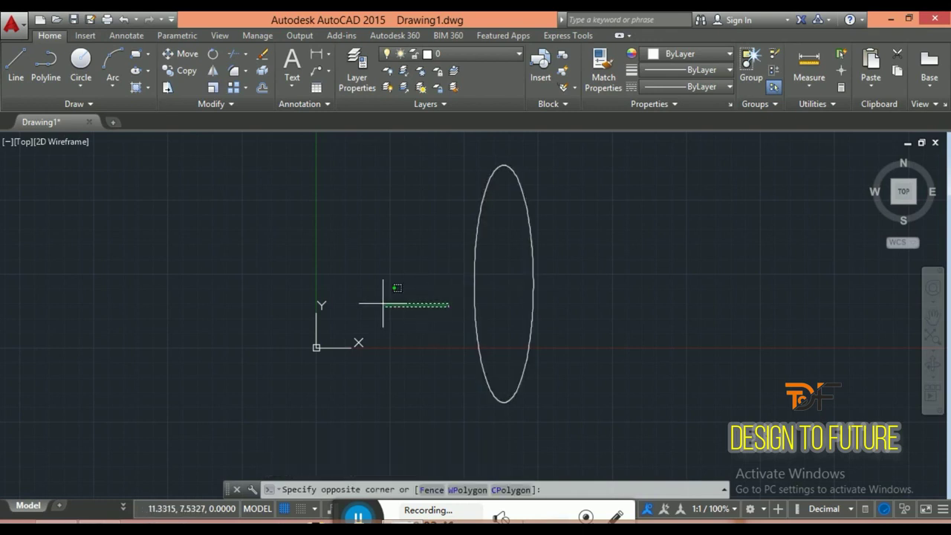
pyautogui.click(468, 263)
pyautogui.scroll(3, 503, 280)
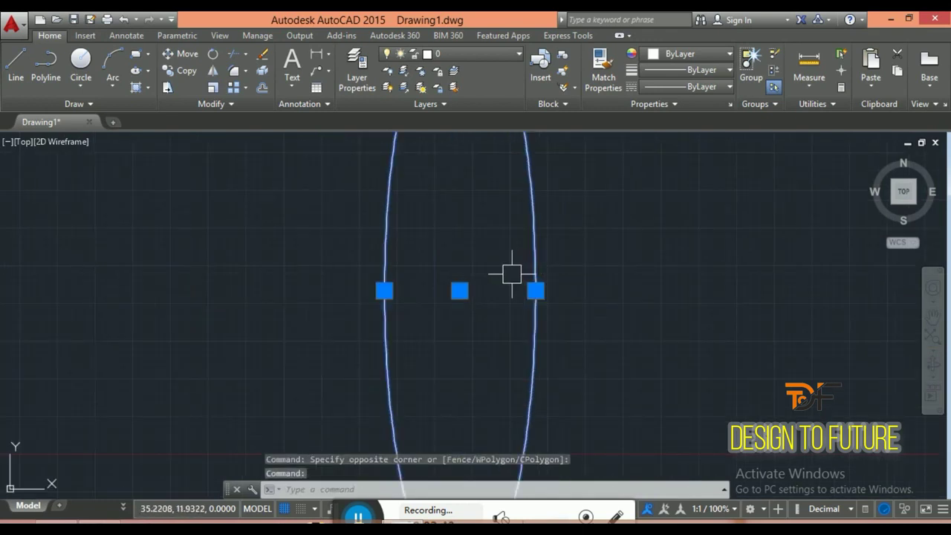
pyautogui.scroll(-2, 490, 281)
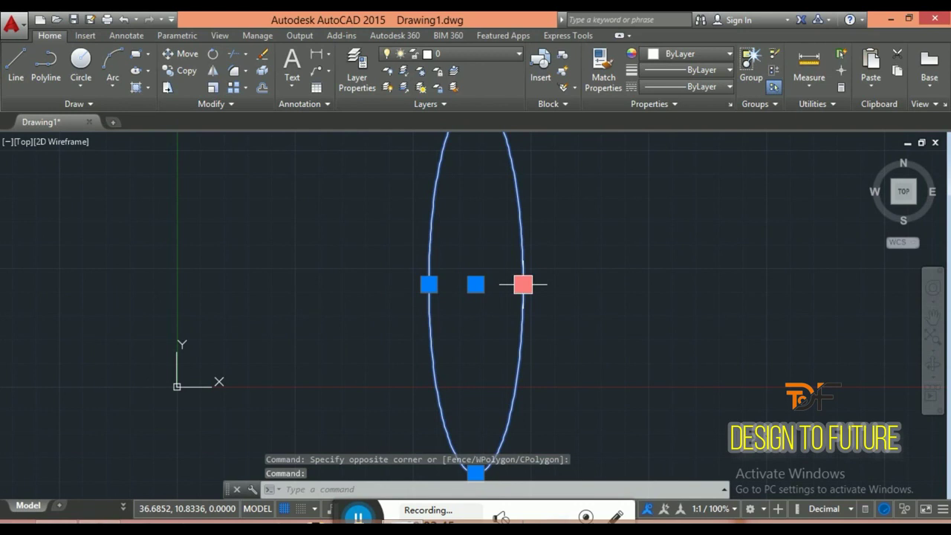
pyautogui.middleClick(475, 241)
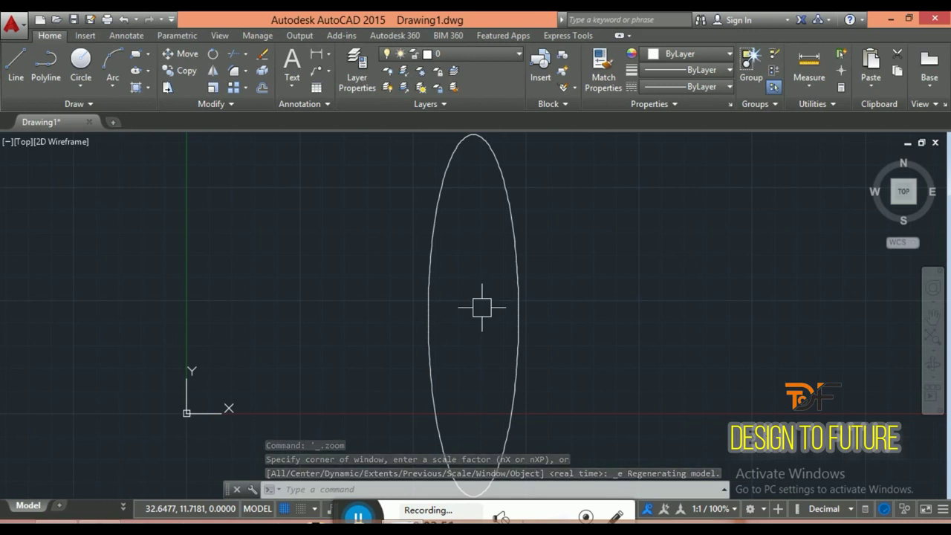
pyautogui.moveTo(576, 181); pyautogui.dragTo(499, 265)
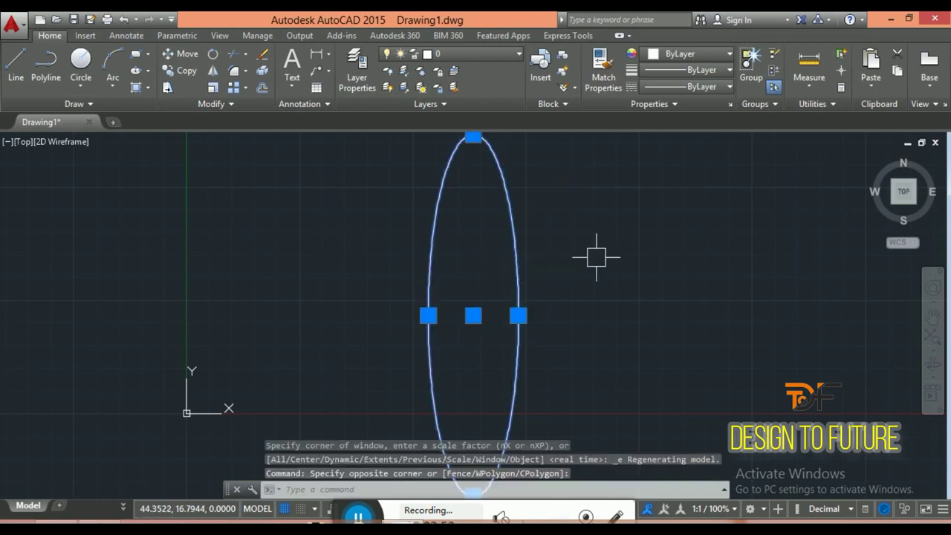
pyautogui.press('Delete')
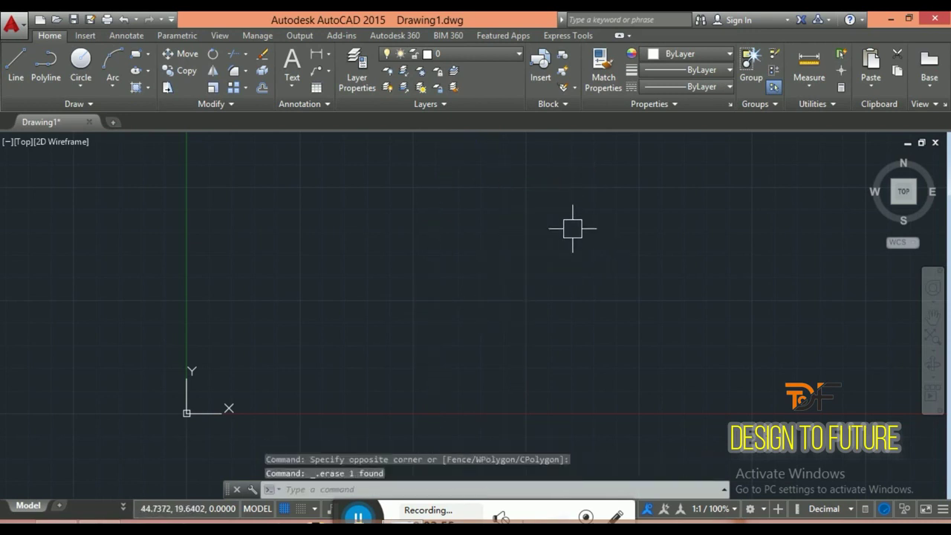
# - Draw a Center ellipse with its axis endpoint at 10 and other axis at 5
pyautogui.click(149, 71)
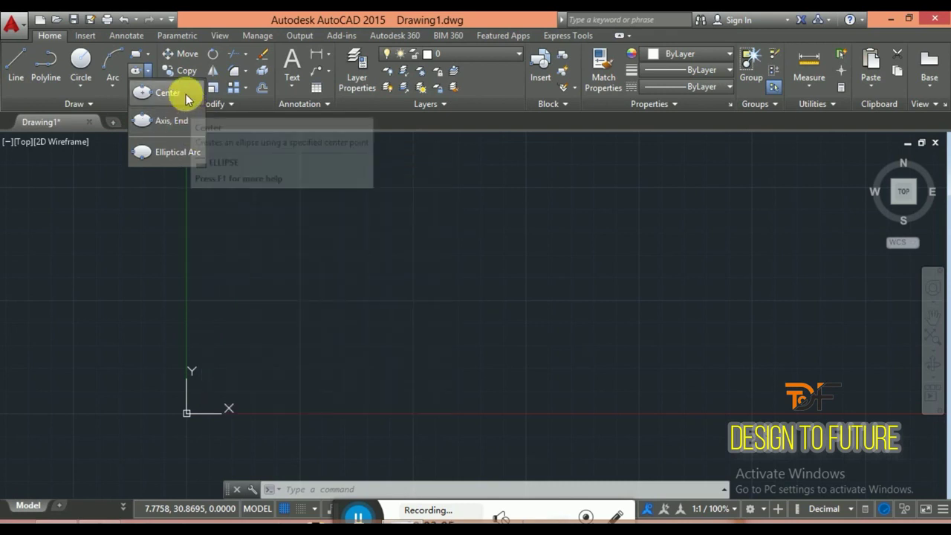
pyautogui.click(180, 92)
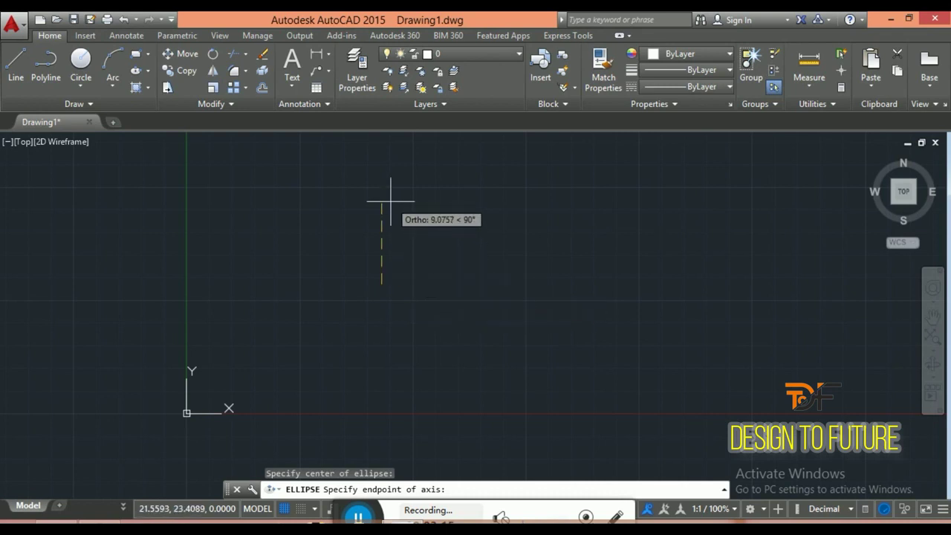
pyautogui.write('10')
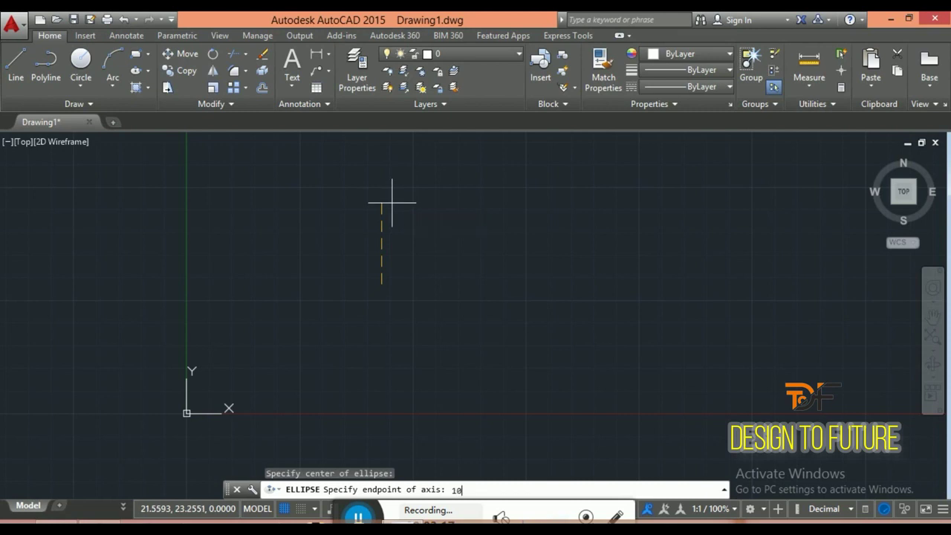
pyautogui.press('Return')
pyautogui.write('5')
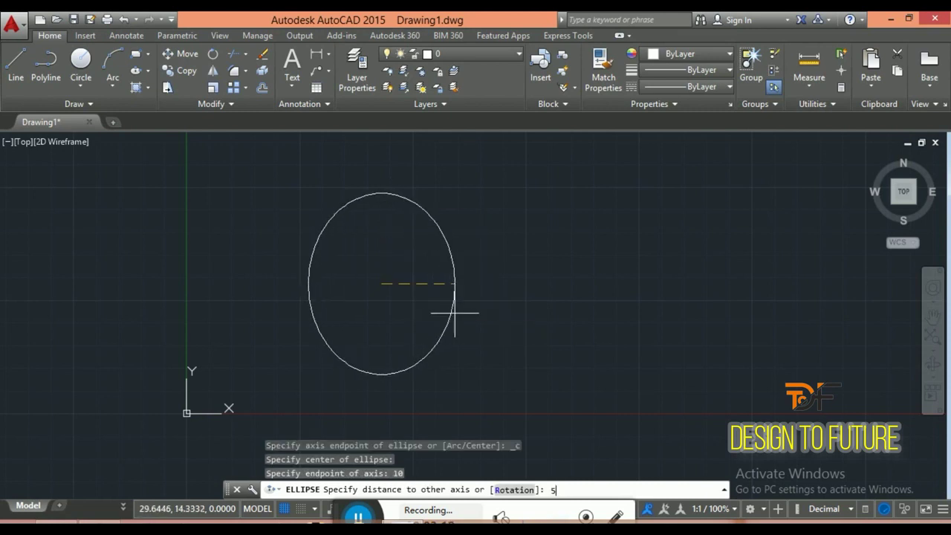
pyautogui.press('Return')
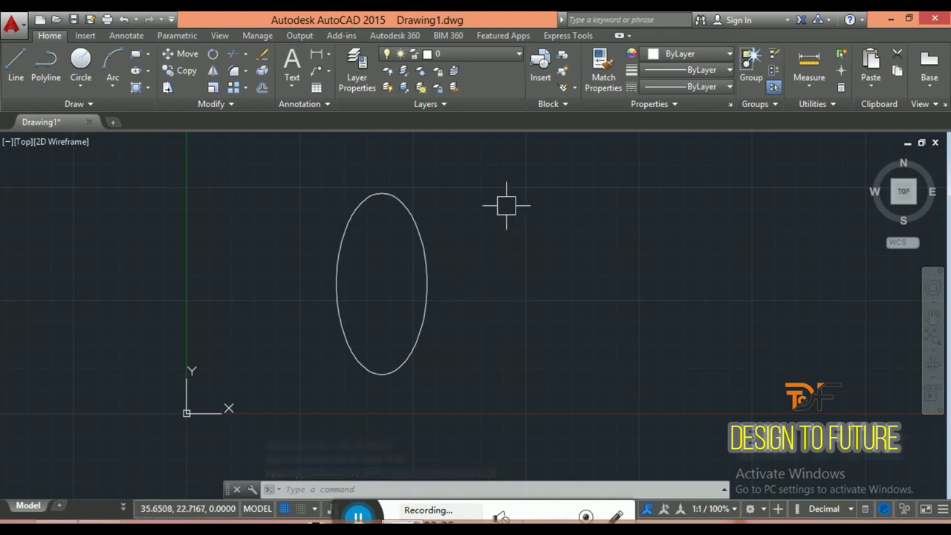
# - Erase the center-drawn ellipse using a crossing window selection
pyautogui.click(476, 192)
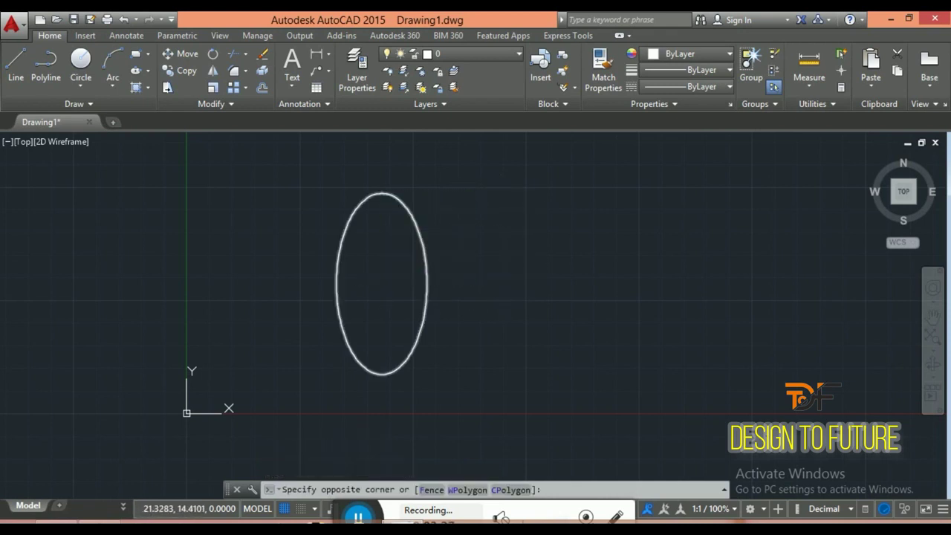
pyautogui.click(399, 271)
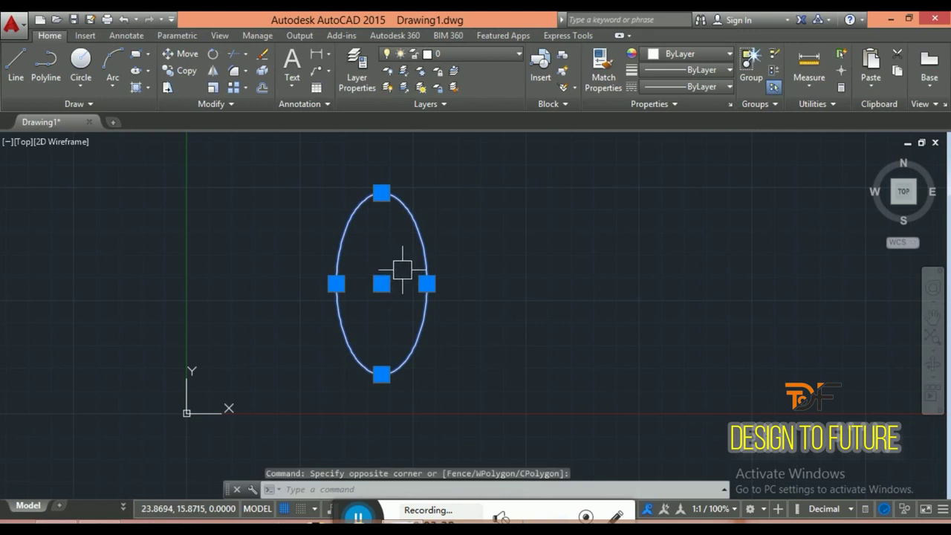
pyautogui.press('Delete')
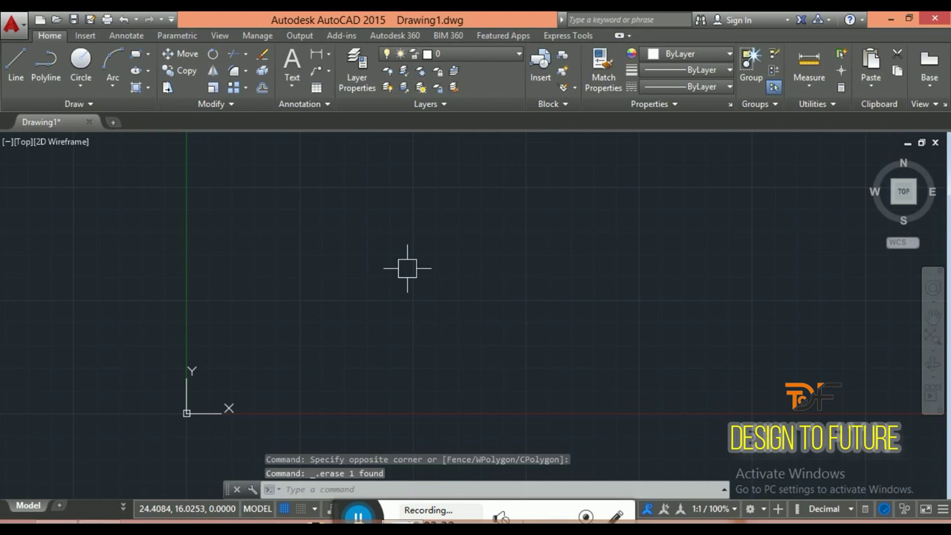
# - Start an ellipse with EL, cancel after the first point, and restart ELLIPSE
pyautogui.write('Eel')
pyautogui.press('Return')
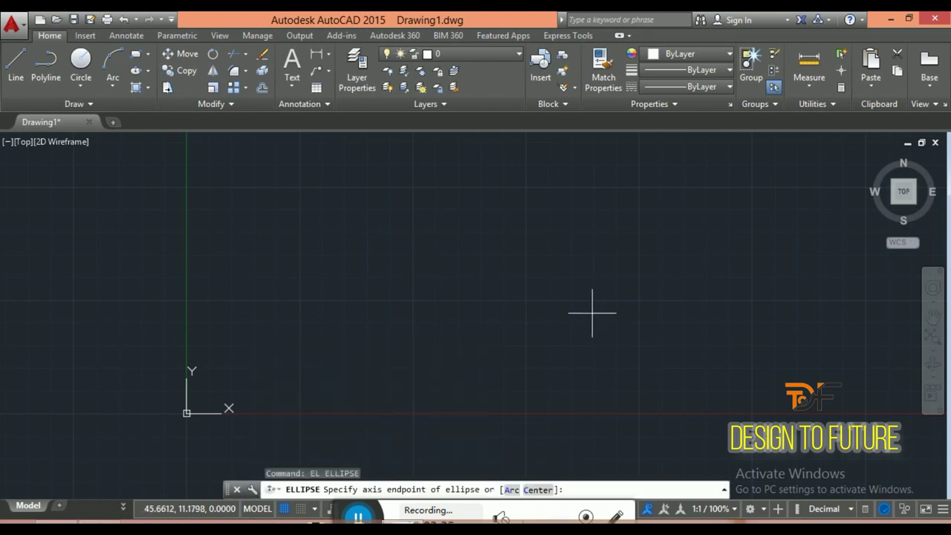
pyautogui.click(361, 298)
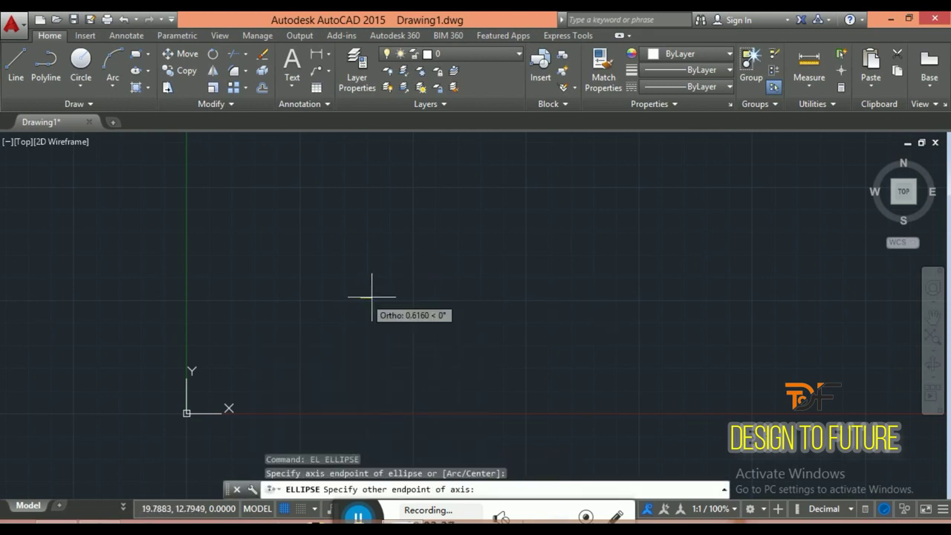
pyautogui.press('Escape')
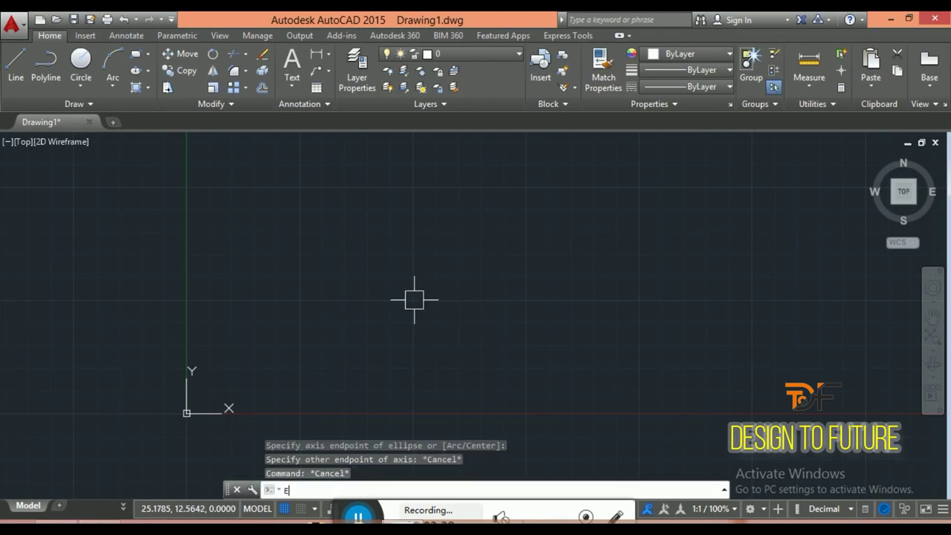
pyautogui.write('el')
pyautogui.press('Return')
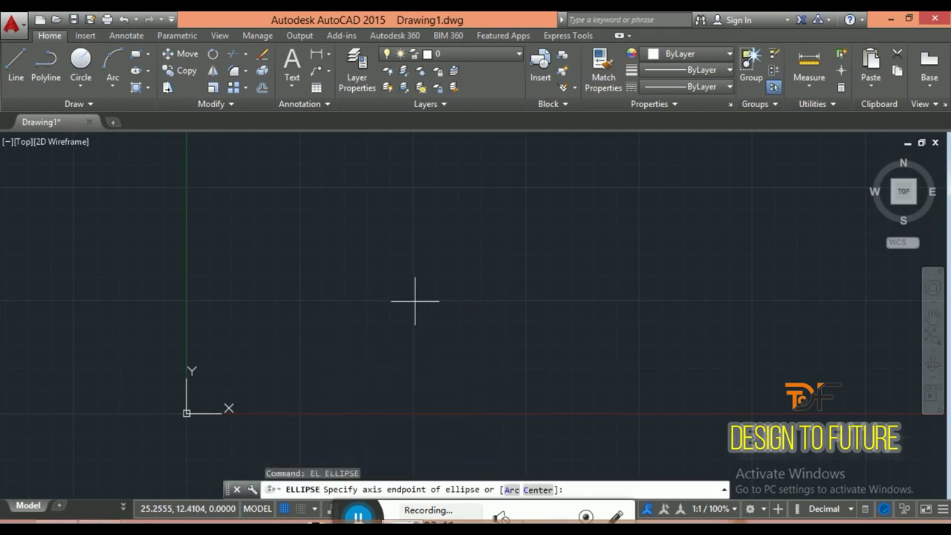
# - Draw an elliptical arc: axis 5, other-axis distance 10, angles 0° to 115°
pyautogui.press('Return')
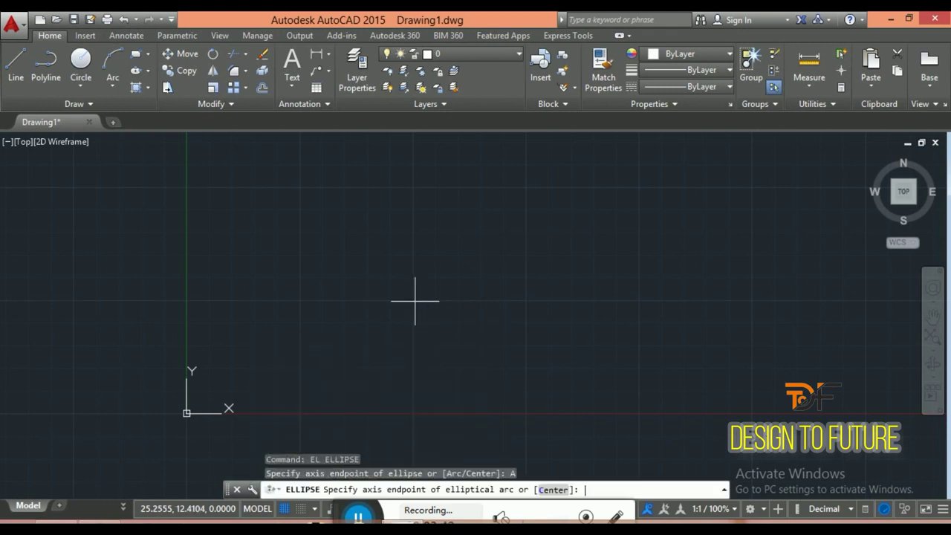
pyautogui.click(378, 288)
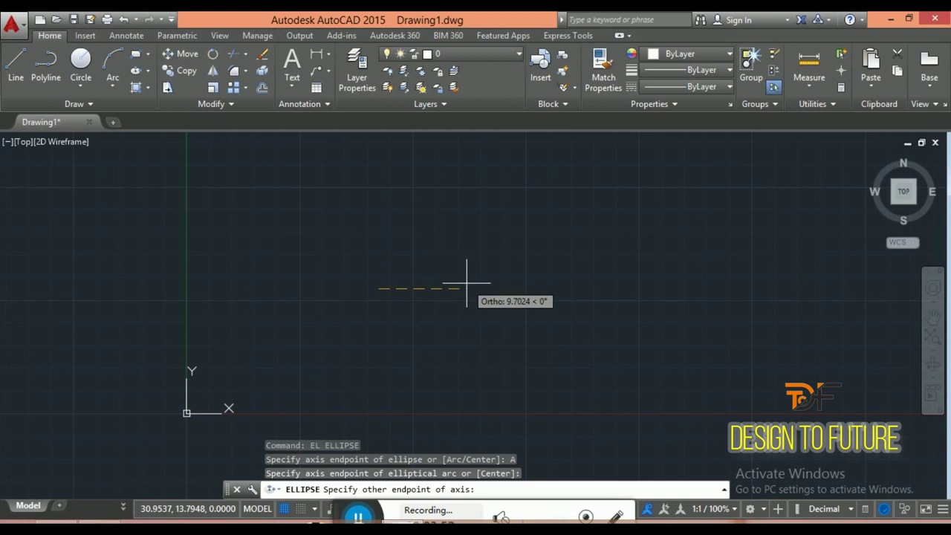
pyautogui.write('5')
pyautogui.press('Return')
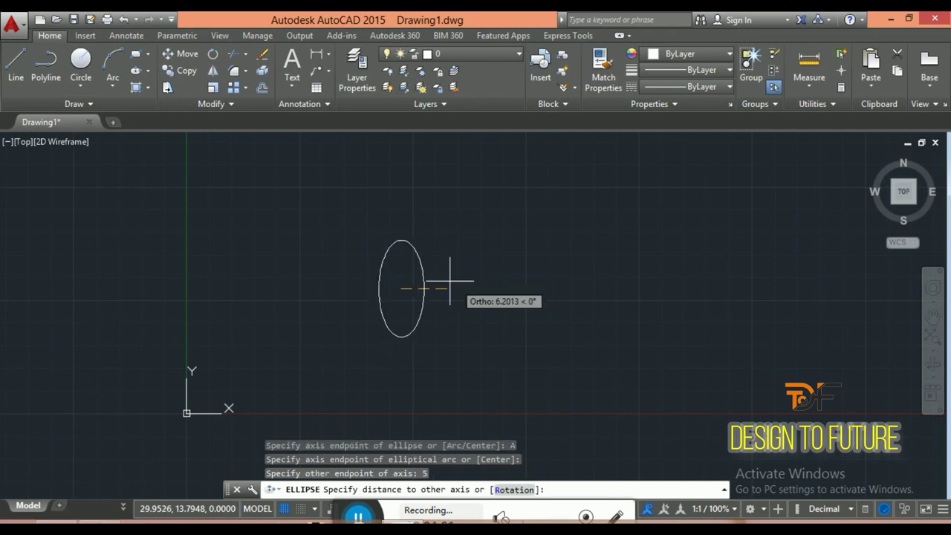
pyautogui.write('10')
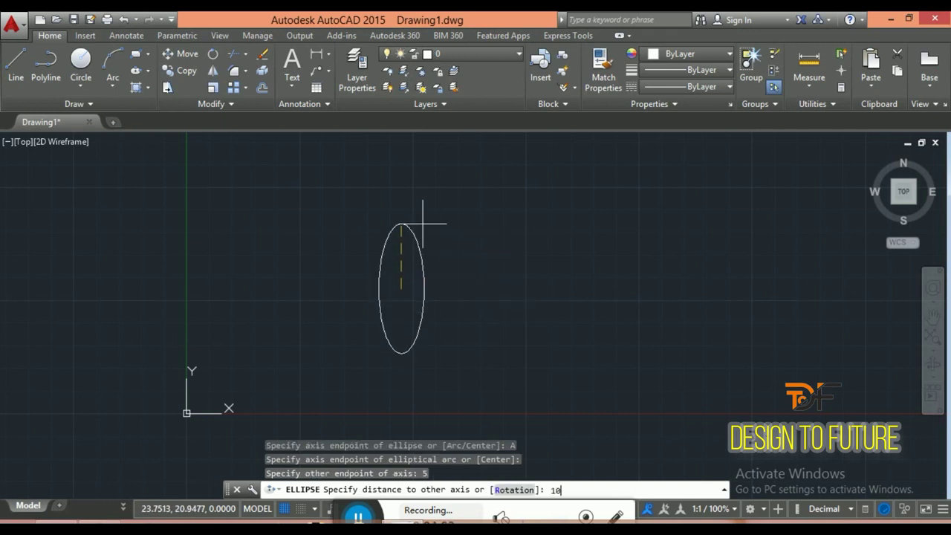
pyautogui.press('Return')
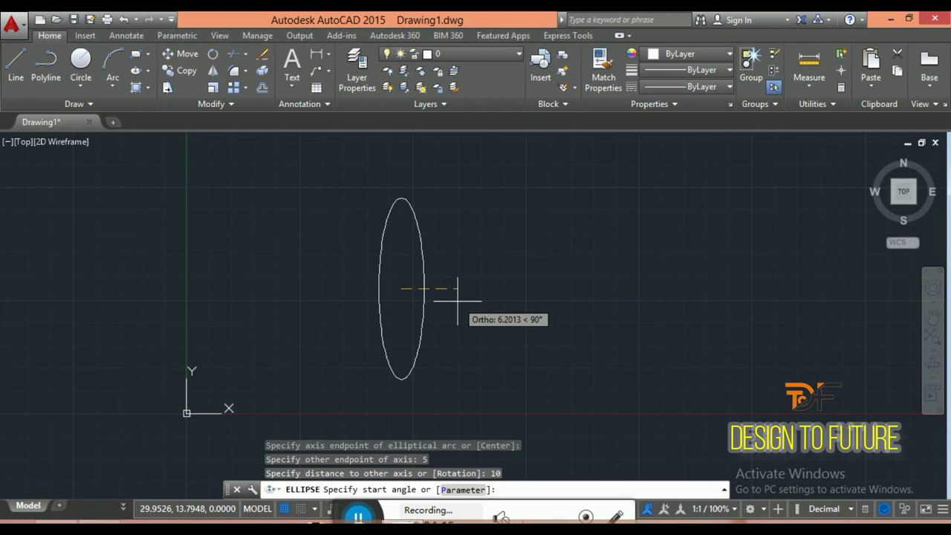
pyautogui.write('0')
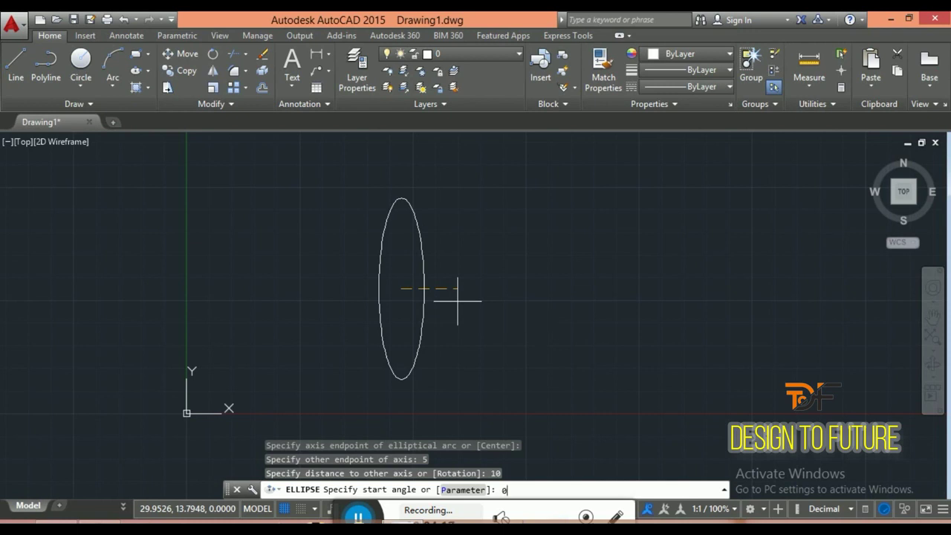
pyautogui.press('Return')
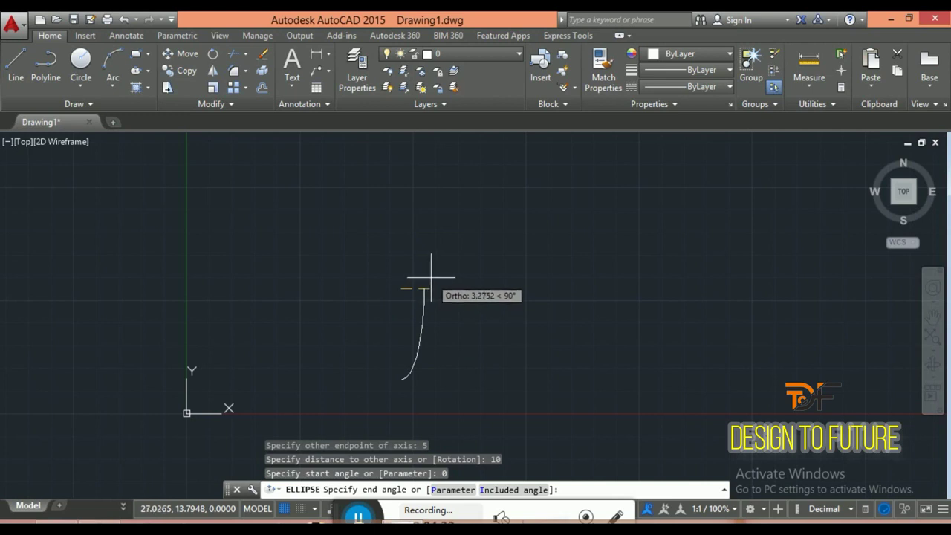
pyautogui.write('115')
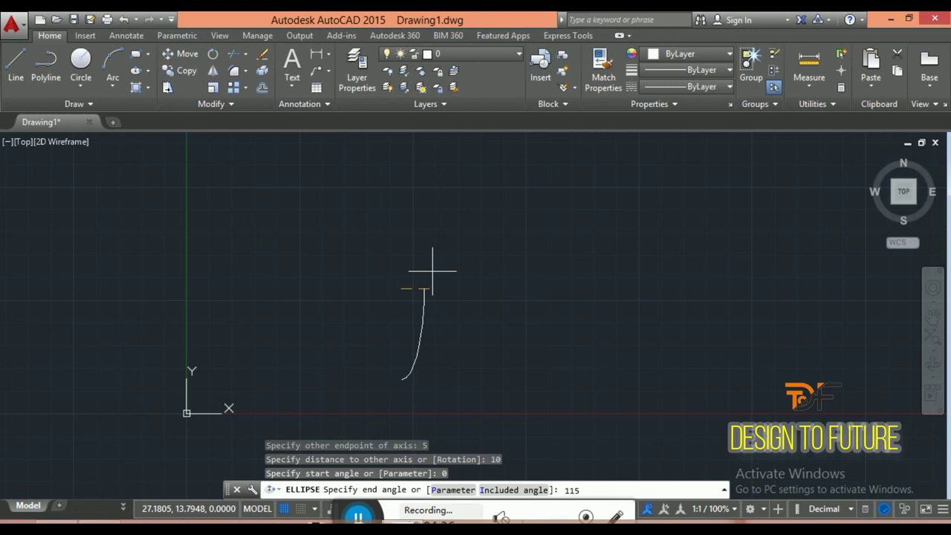
pyautogui.press('Return')
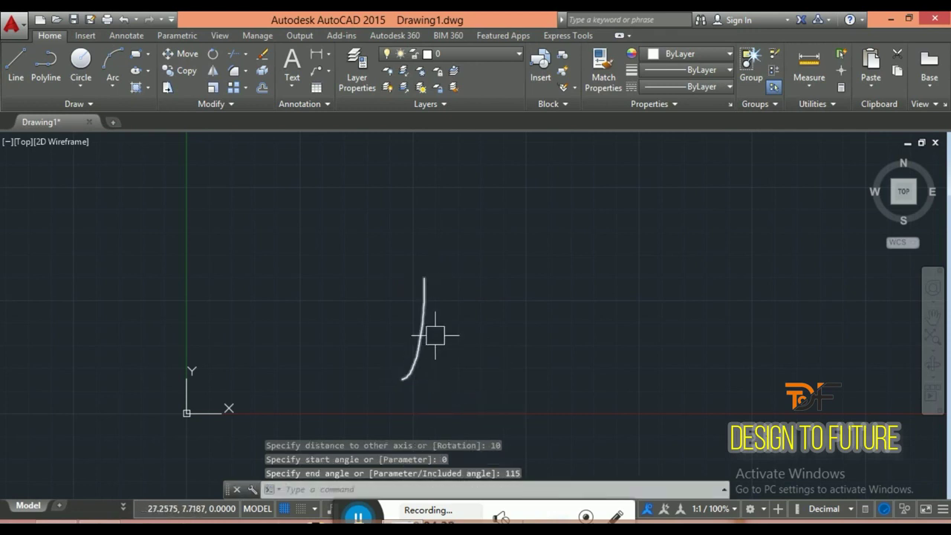
# - Select the elliptical arc, clear the selection and pan it back into view
pyautogui.click(420, 287)
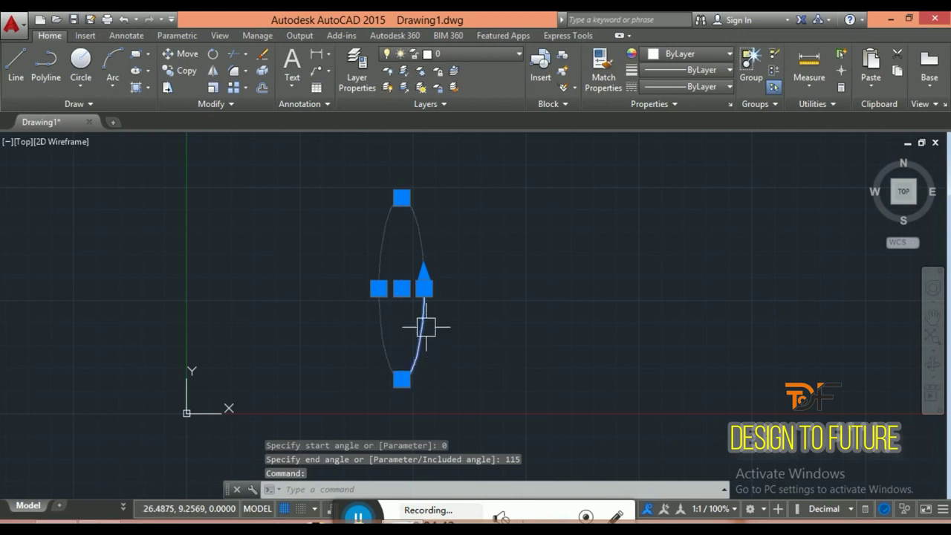
pyautogui.scroll(6, 424, 287)
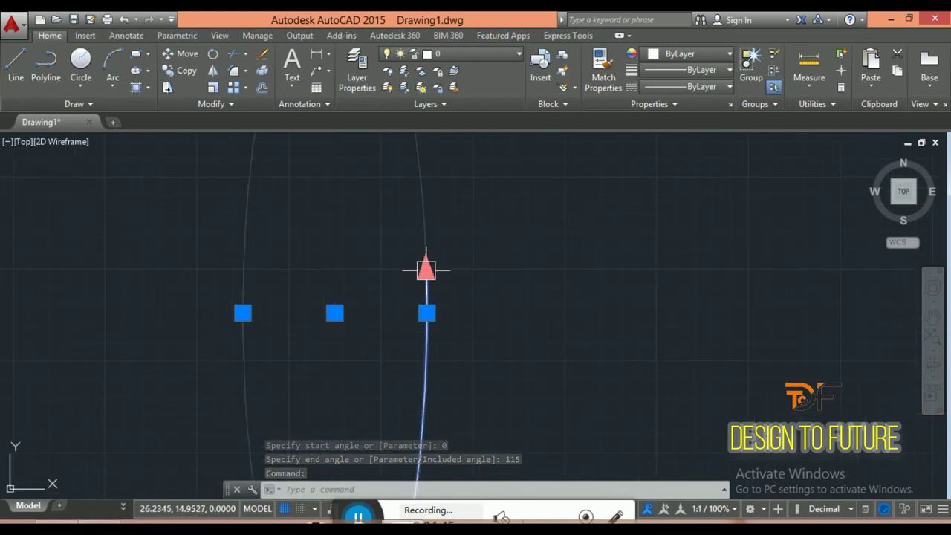
pyautogui.press('Escape')
pyautogui.scroll(-2, 476, 361)
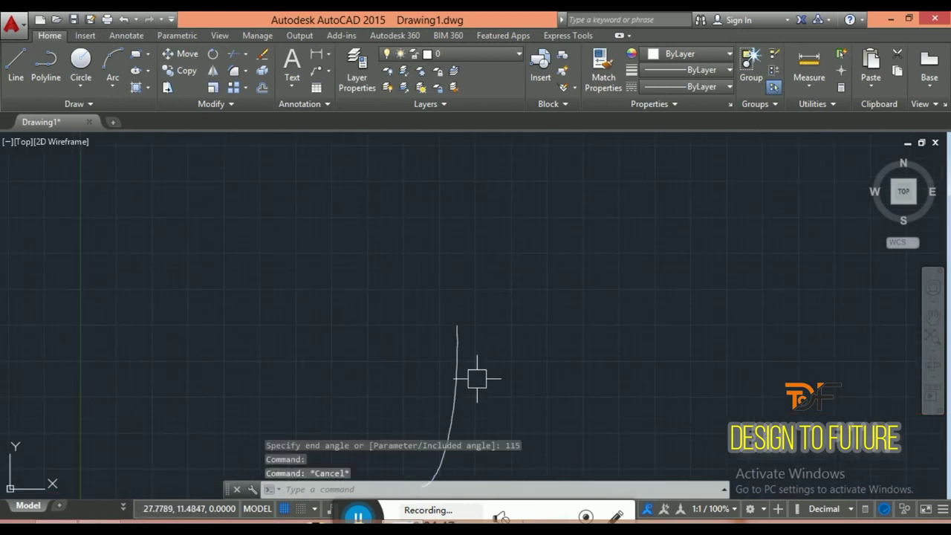
pyautogui.scroll(-2, 482, 376)
pyautogui.moveTo(475, 384)
pyautogui.mouseDown(button='middle')
pyautogui.moveTo(450, 368)
pyautogui.moveTo(442, 344)
pyautogui.mouseUp(button='middle')
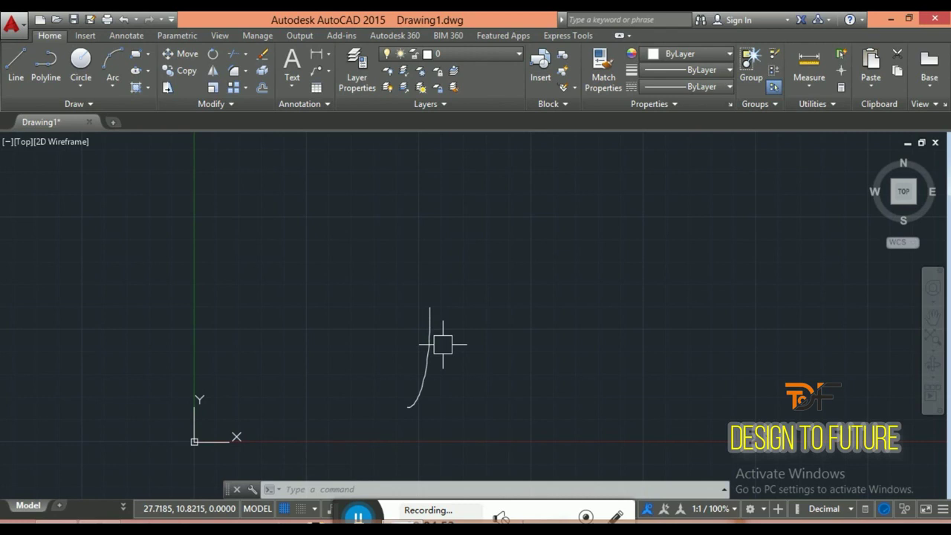
# - Reselect the arc to show its grips and try stretching its bottom end
pyautogui.click(430, 361)
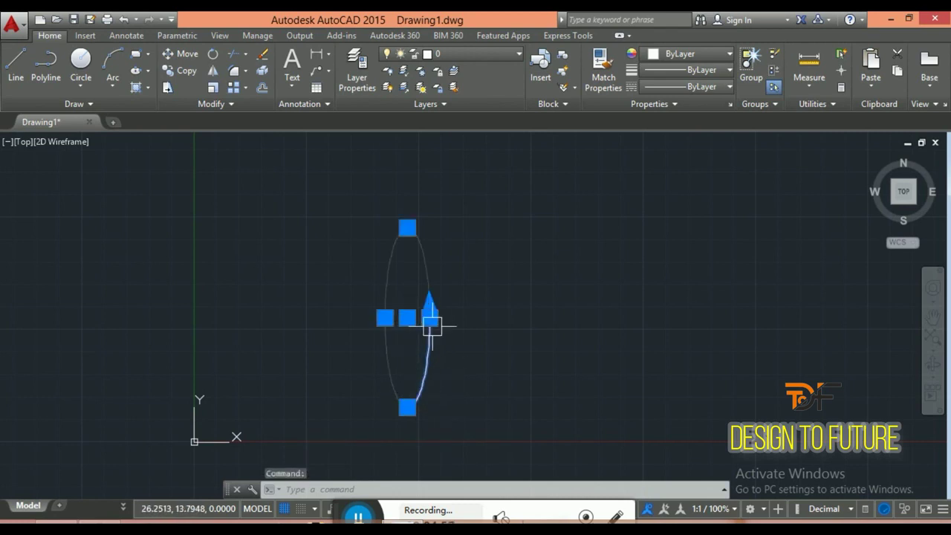
pyautogui.click(408, 407)
pyautogui.press('Escape')
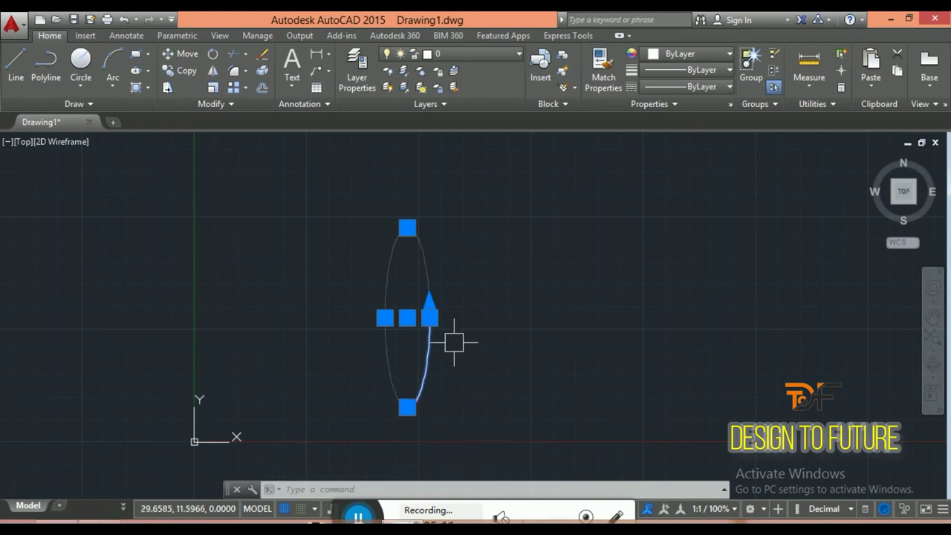
pyautogui.scroll(2, 401, 420)
pyautogui.scroll(2, 408, 410)
# - Grip-stretch the arc's bottom end downward and its side quadrant outward
pyautogui.click(413, 391)
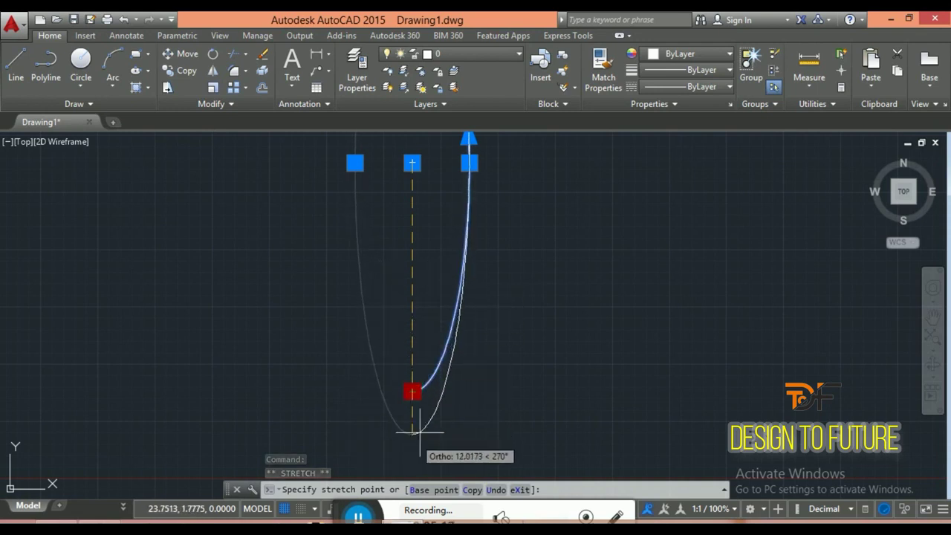
pyautogui.click(412, 338)
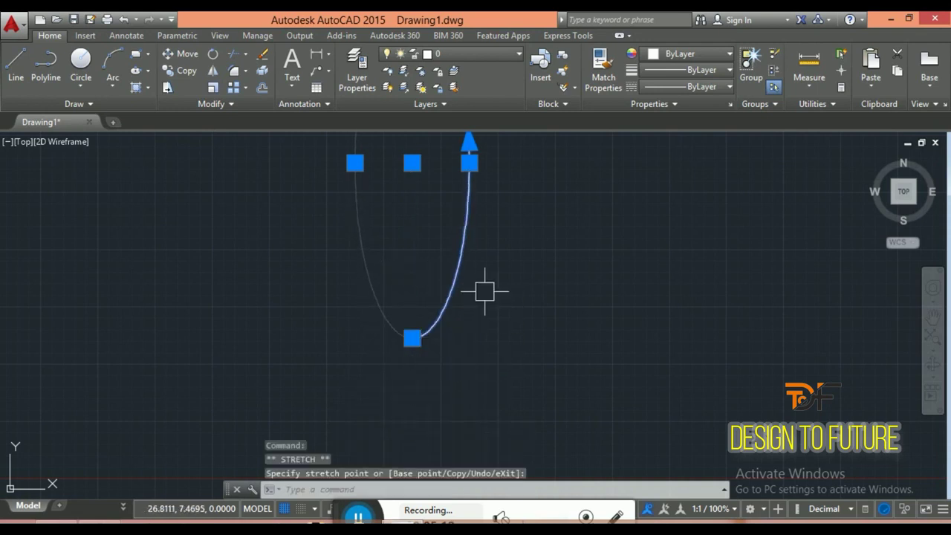
pyautogui.scroll(-2, 484, 292)
pyautogui.click(479, 222)
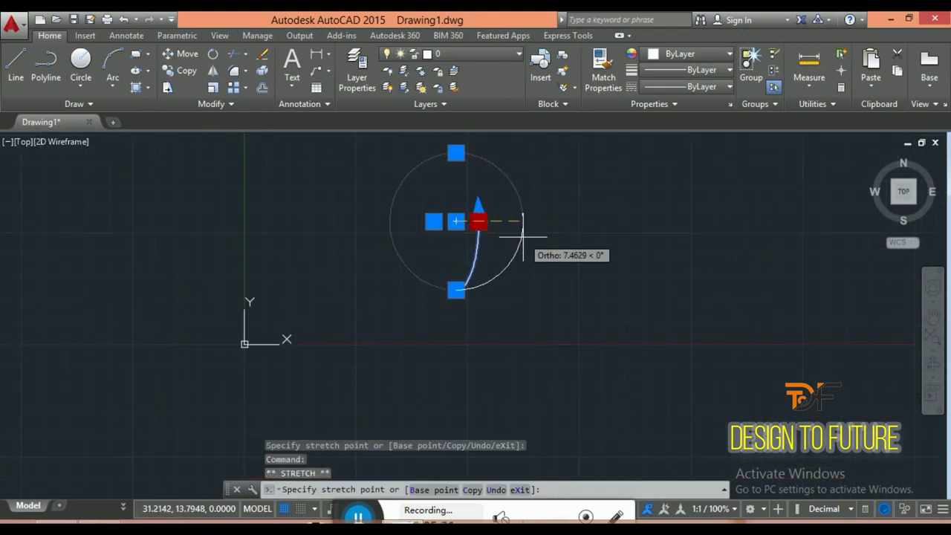
pyautogui.click(501, 214)
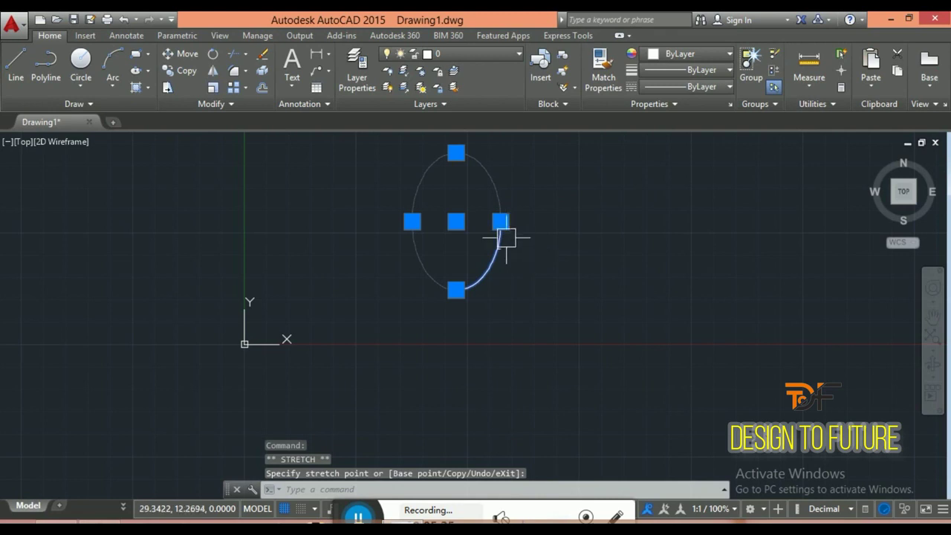
pyautogui.press('Escape')
pyautogui.press('Escape')
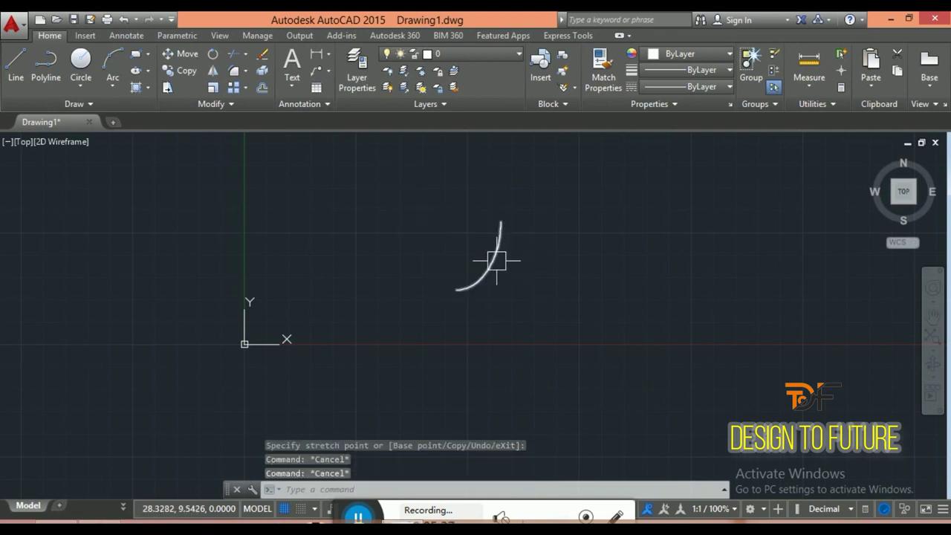
# - Move the elliptical arc by its centre grip to the left, then lower
pyautogui.click(495, 263)
pyautogui.click(457, 222)
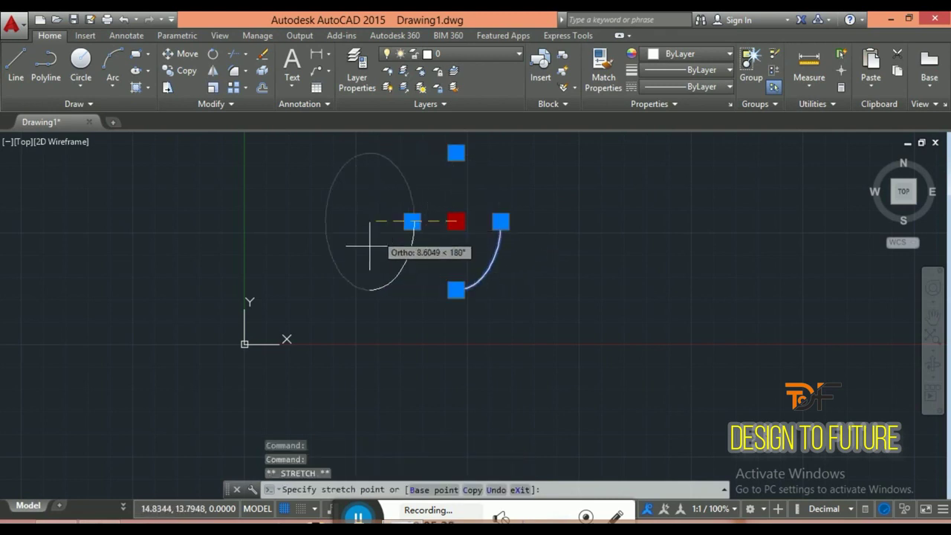
pyautogui.click(346, 223)
pyautogui.click(346, 222)
pyautogui.click(345, 269)
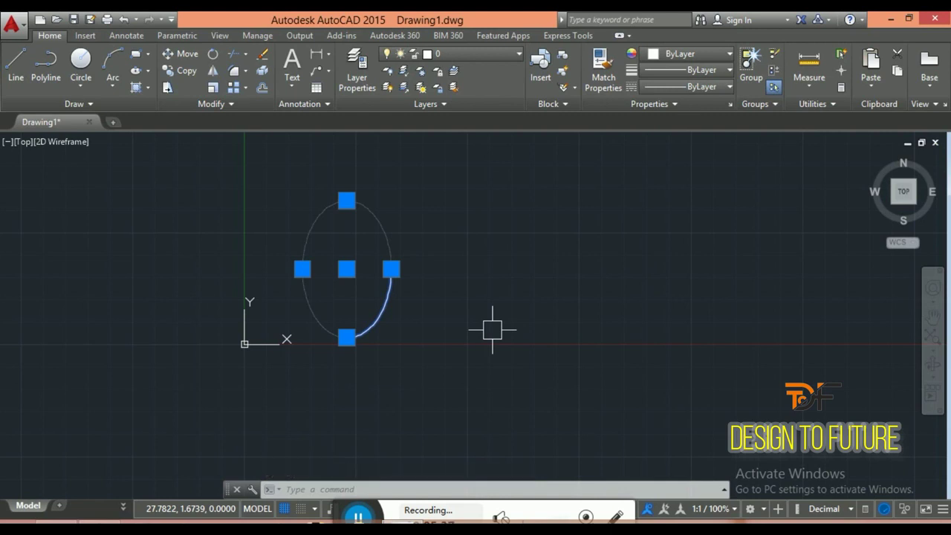
pyautogui.scroll(-3, 318, 434)
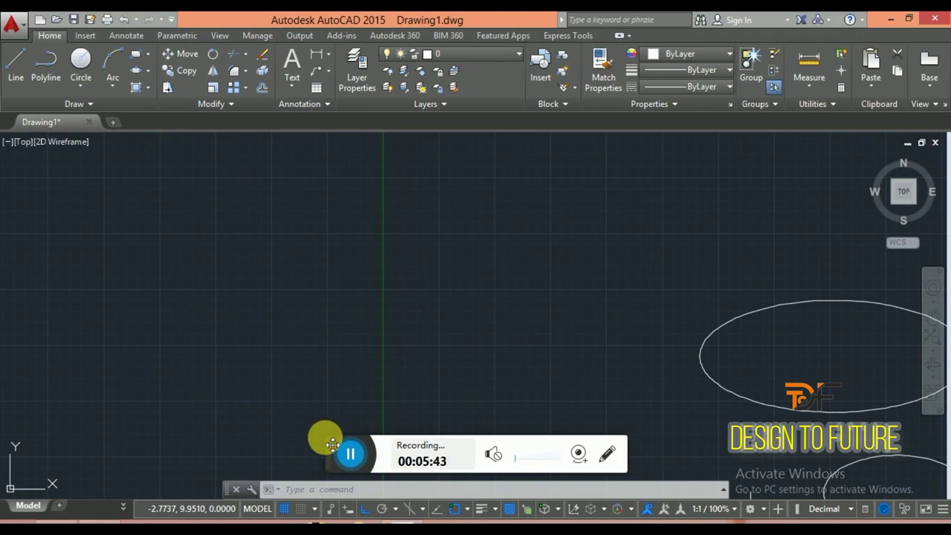
# - Choose Axis, End from the Ellipse dropdown and place the first axis endpoint
pyautogui.moveTo(332, 444); pyautogui.dragTo(358, 518)
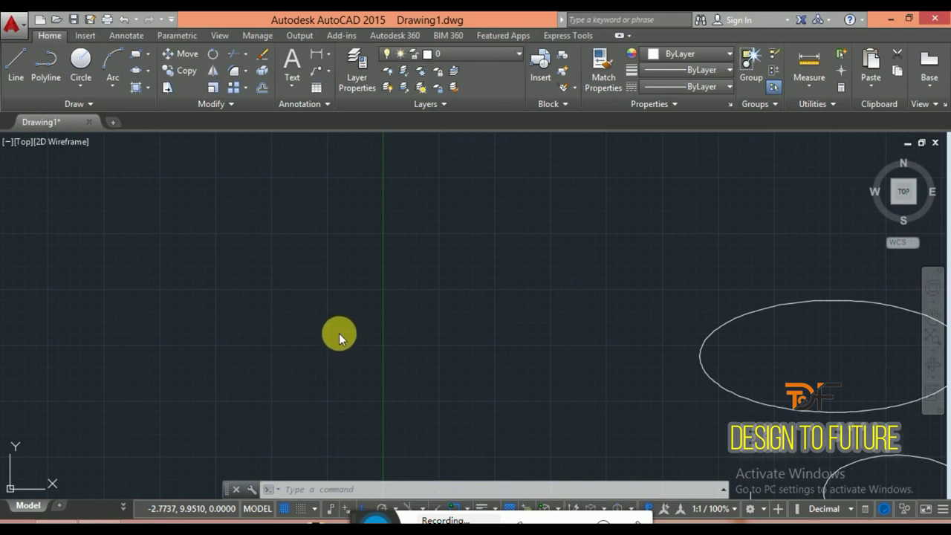
pyautogui.click(148, 70)
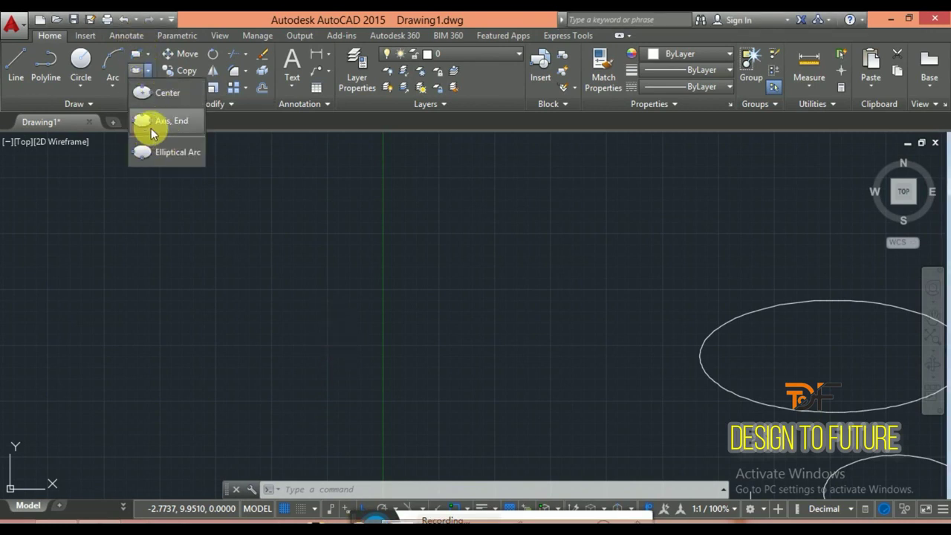
pyautogui.click(191, 130)
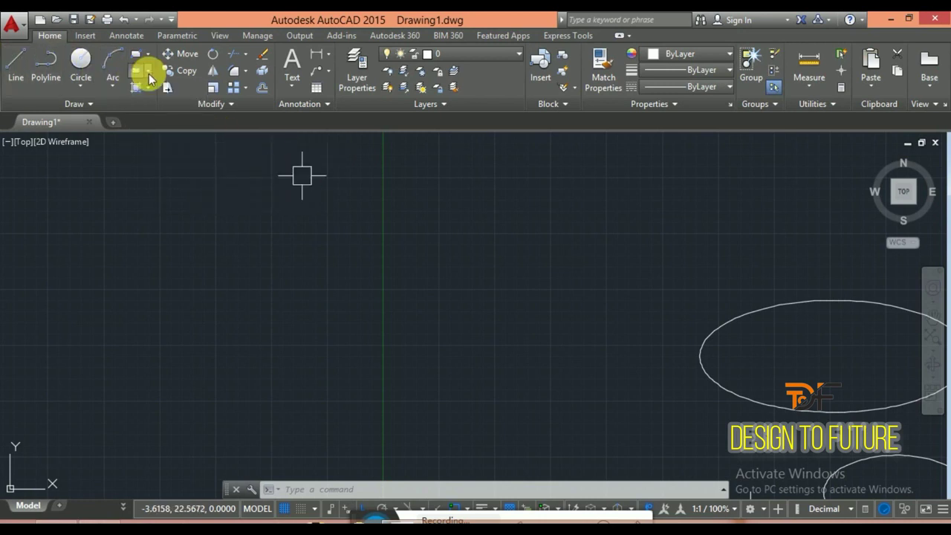
pyautogui.click(136, 72)
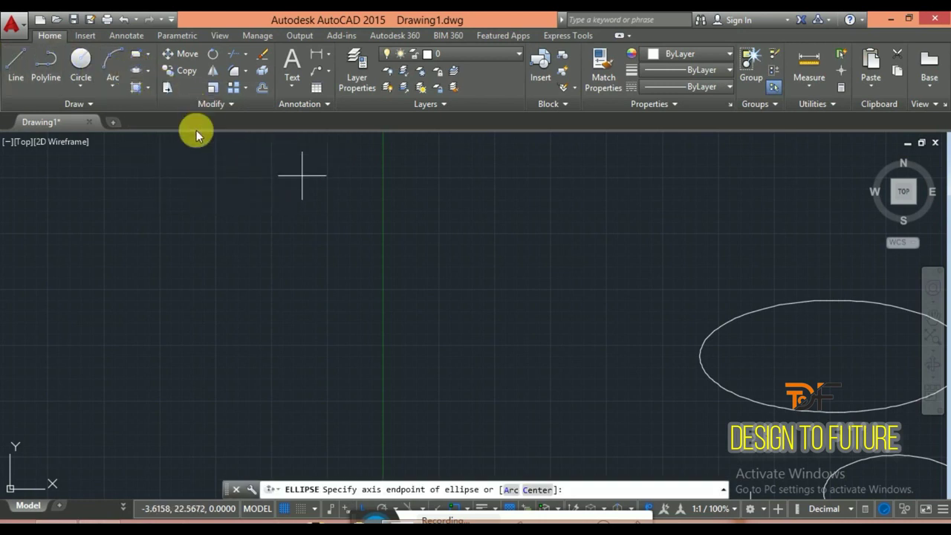
pyautogui.click(152, 69)
pyautogui.click(134, 120)
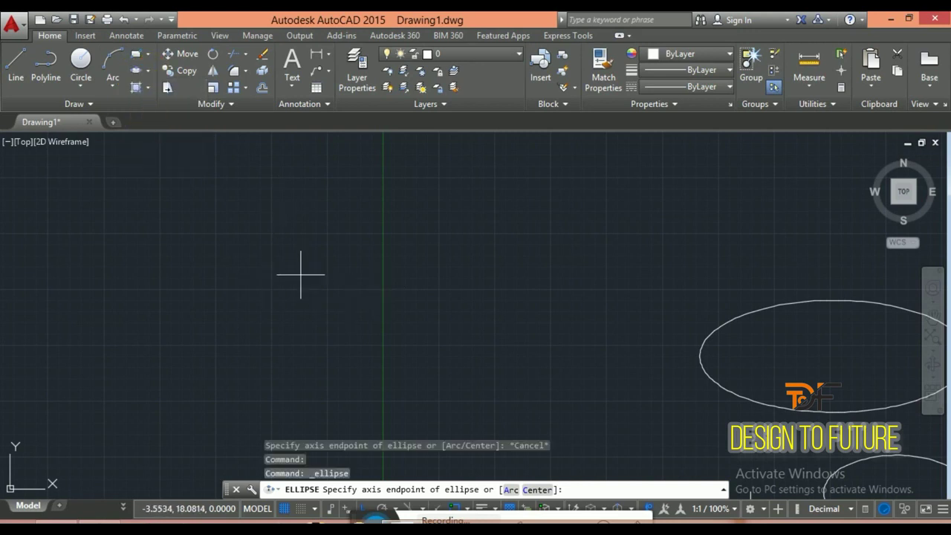
pyautogui.click(278, 294)
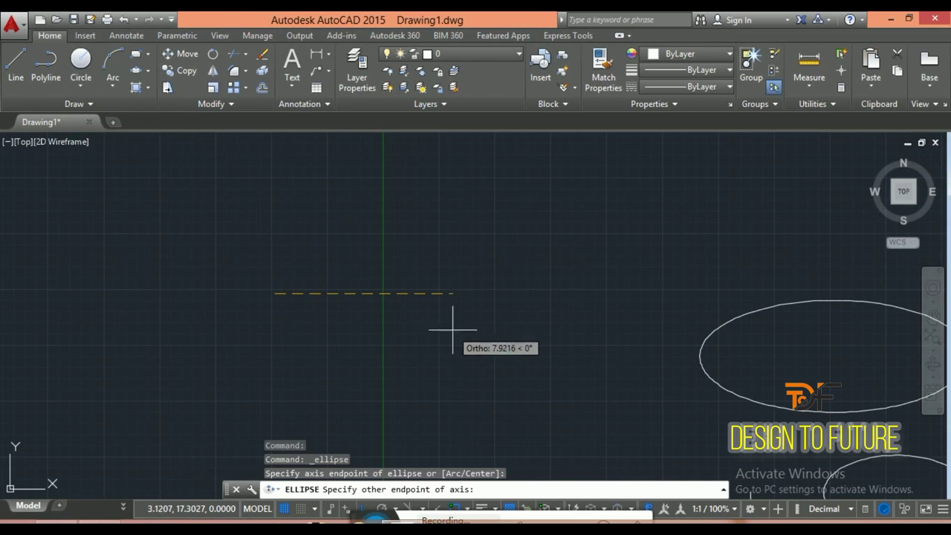
# - Complete the wide ellipse with axis length 5 and other-axis distance 2
pyautogui.write('5')
pyautogui.press('Return')
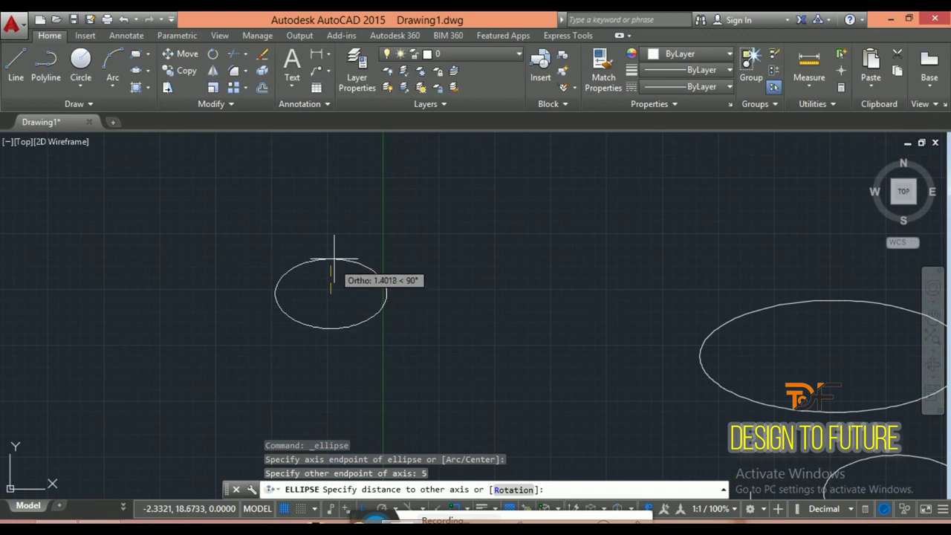
pyautogui.write('2')
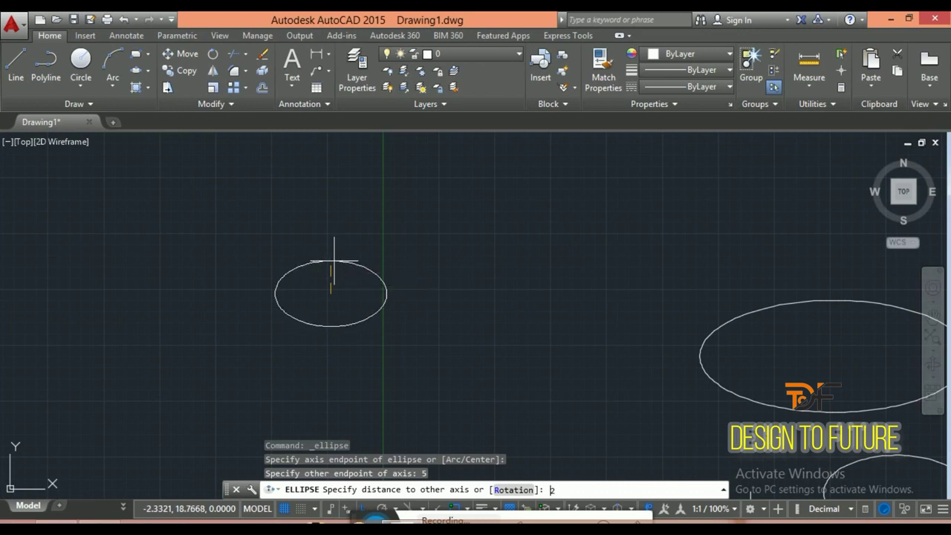
pyautogui.press('Return')
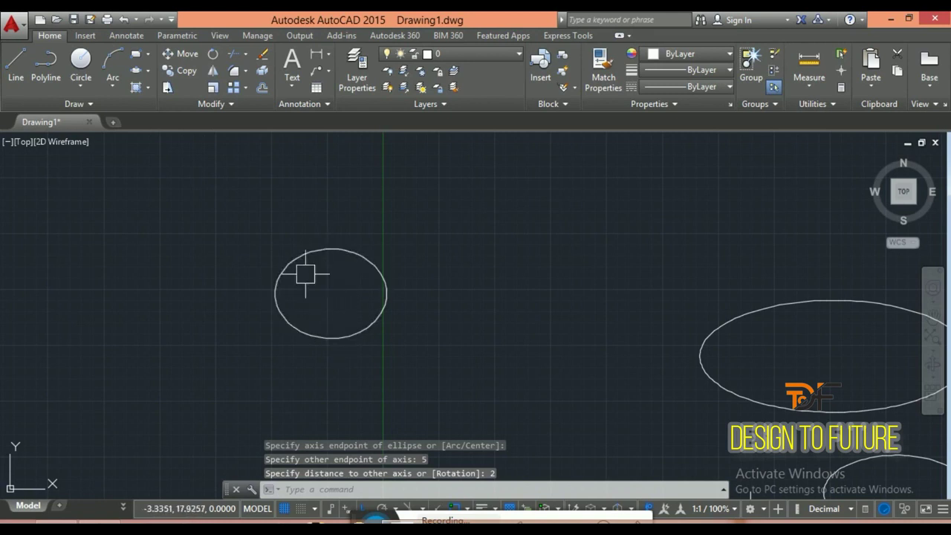
pyautogui.scroll(2, 335, 297)
pyautogui.scroll(-2, 405, 279)
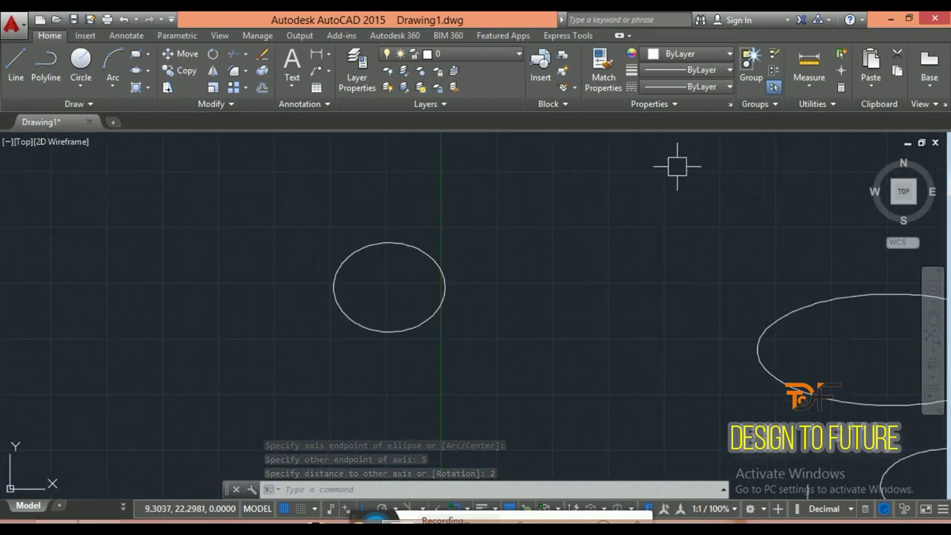
# - Measure the distance across the ellipse's long axis, confirming a width of 5.0000
pyautogui.click(807, 84)
pyautogui.click(828, 119)
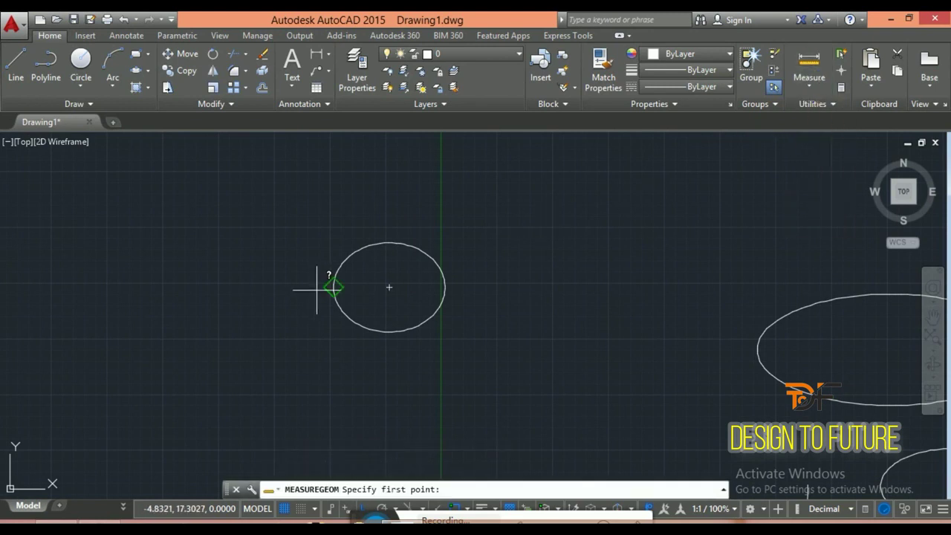
pyautogui.scroll(2, 349, 284)
pyautogui.click(521, 274)
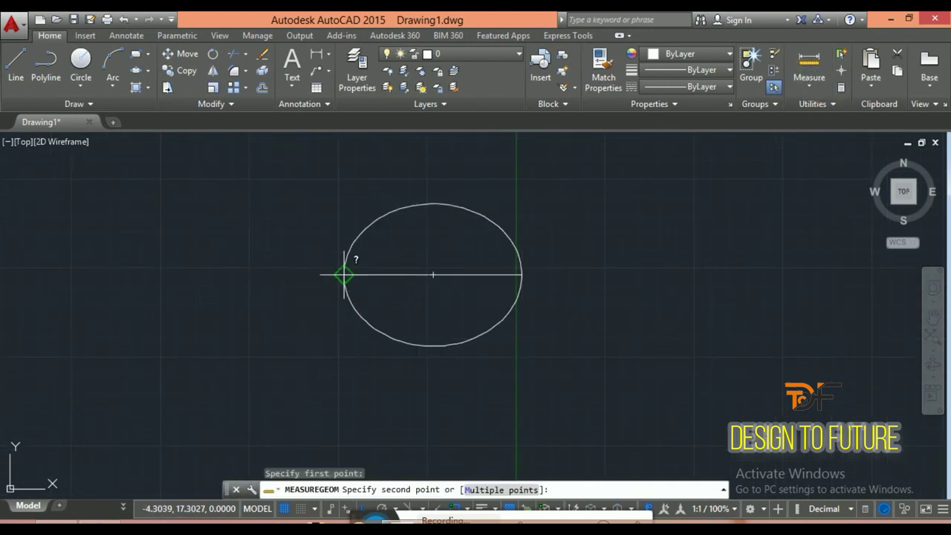
pyautogui.click(339, 276)
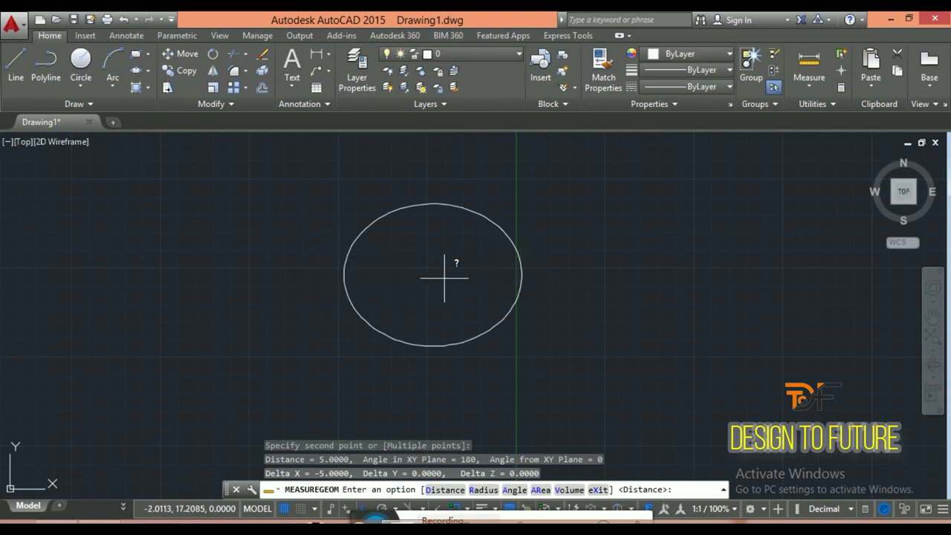
pyautogui.press('Escape')
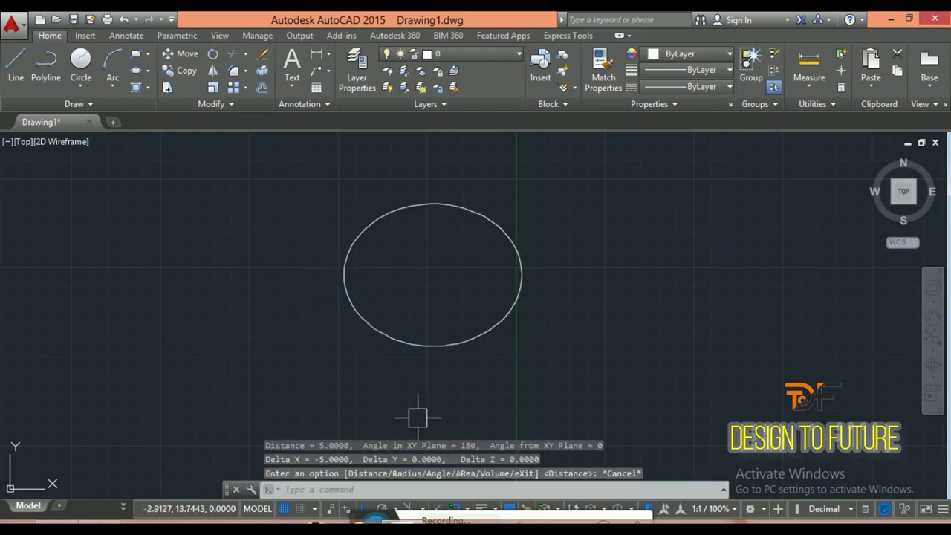
# - Measure the ellipse's short axis top to bottom, confirming a height of 4.0000
pyautogui.press('Return')
pyautogui.click(438, 489)
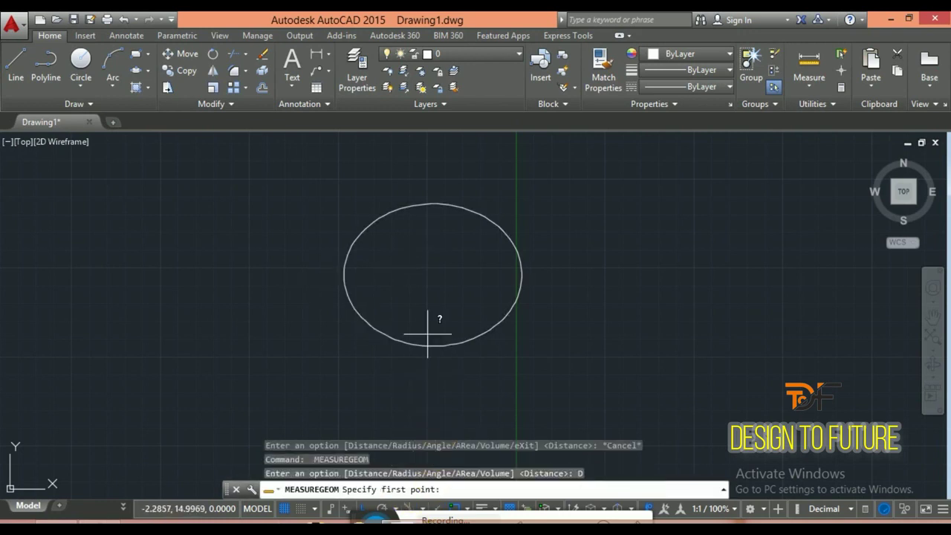
pyautogui.click(433, 204)
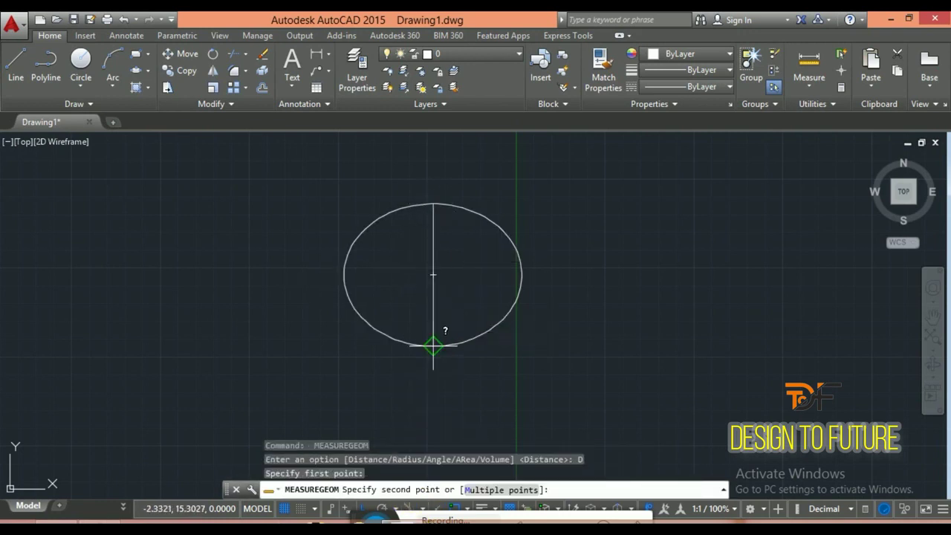
pyautogui.click(433, 346)
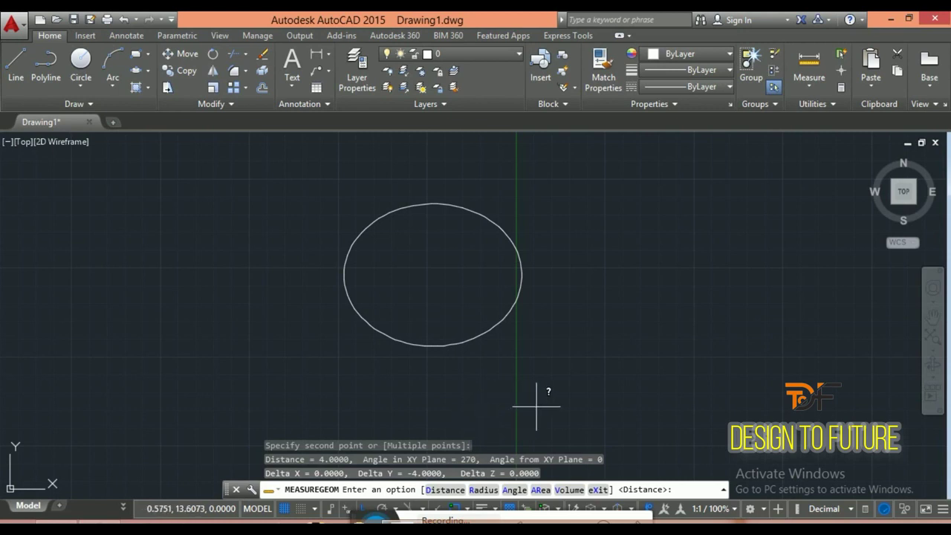
pyautogui.press('Return')
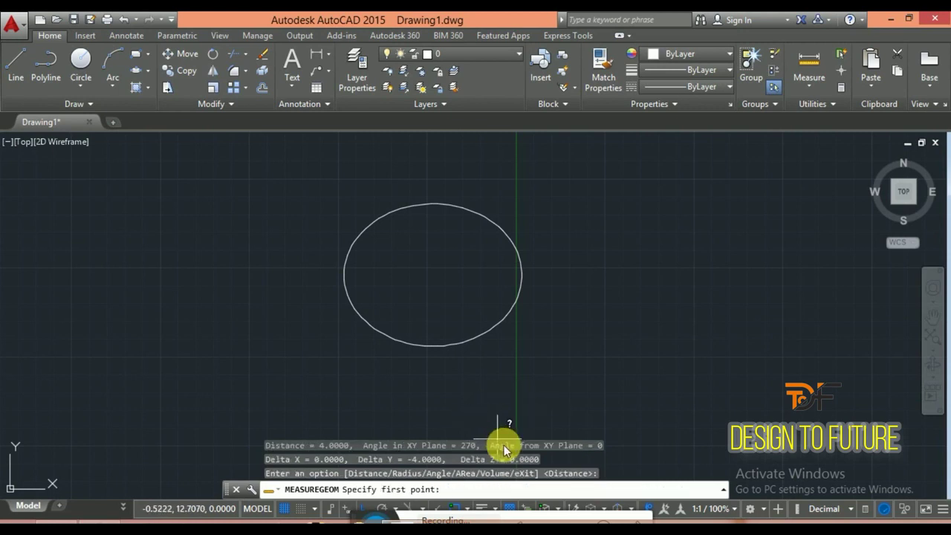
pyautogui.press('Escape')
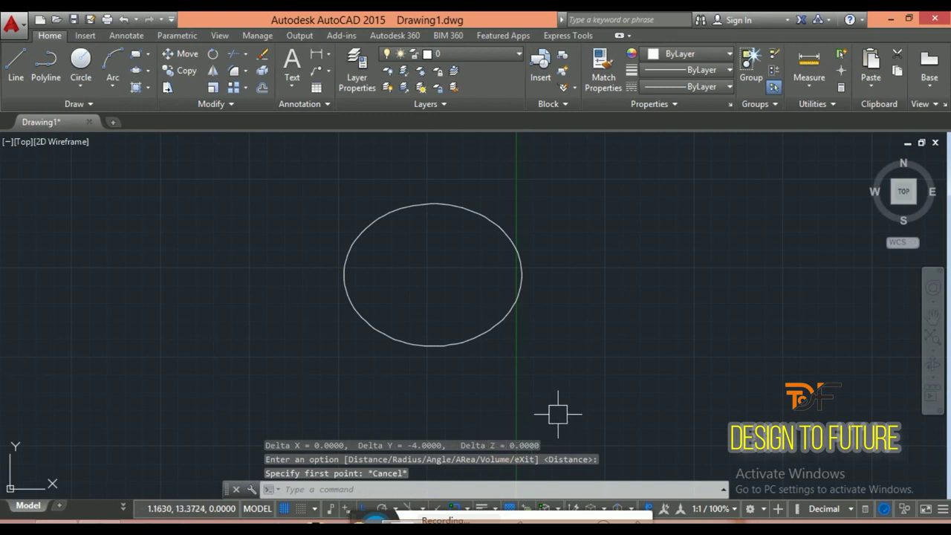